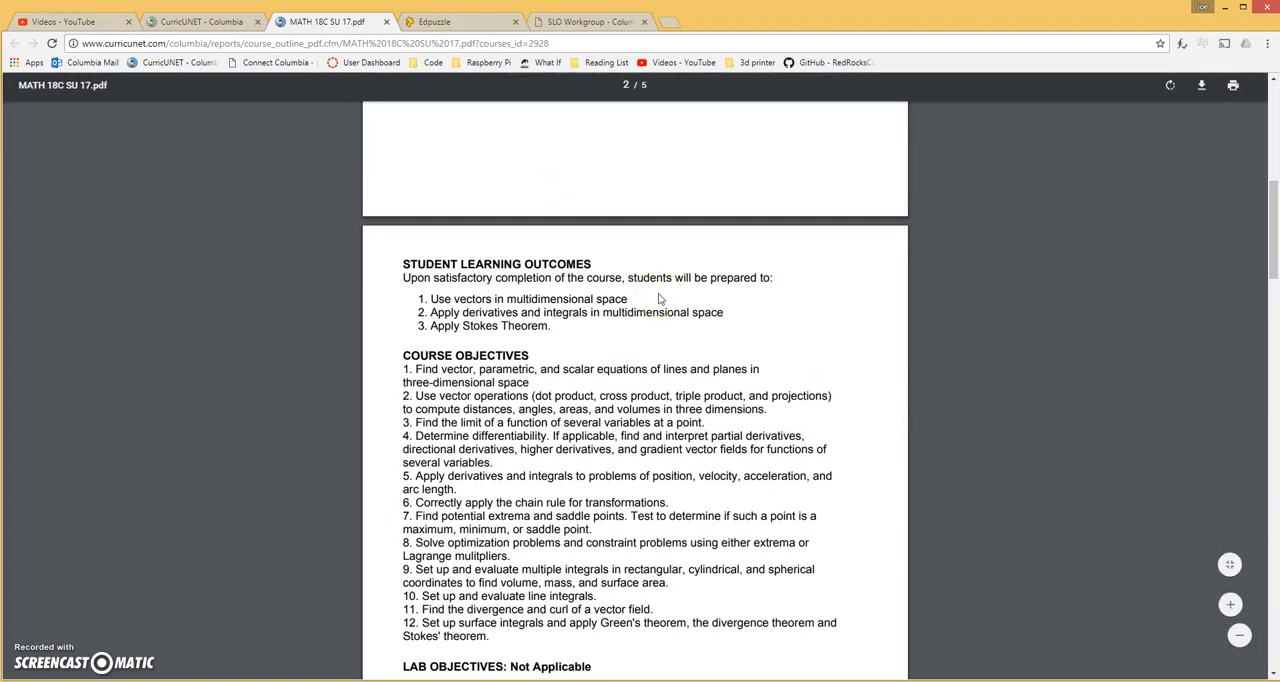
click(658, 298)
click(490, 215)
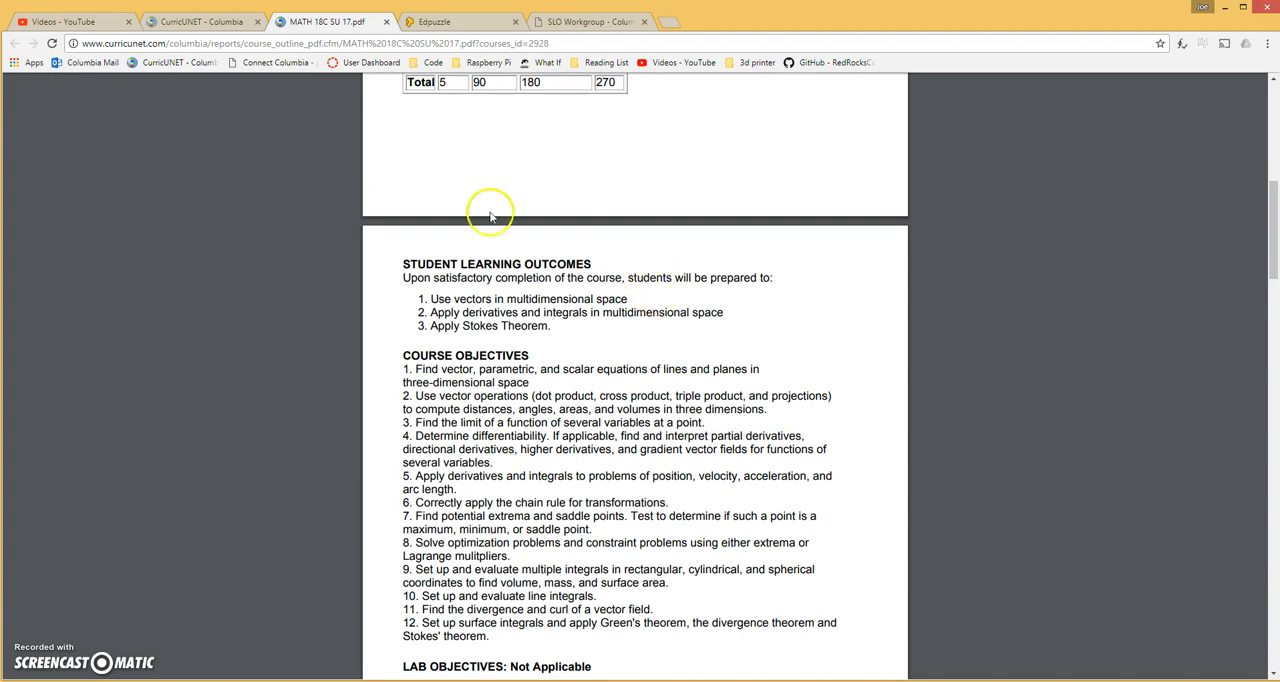
Switch to YouTube, dismiss the deletion notice and upload GOPR6549.MP4 from the ClassVideos folder
click(80, 22)
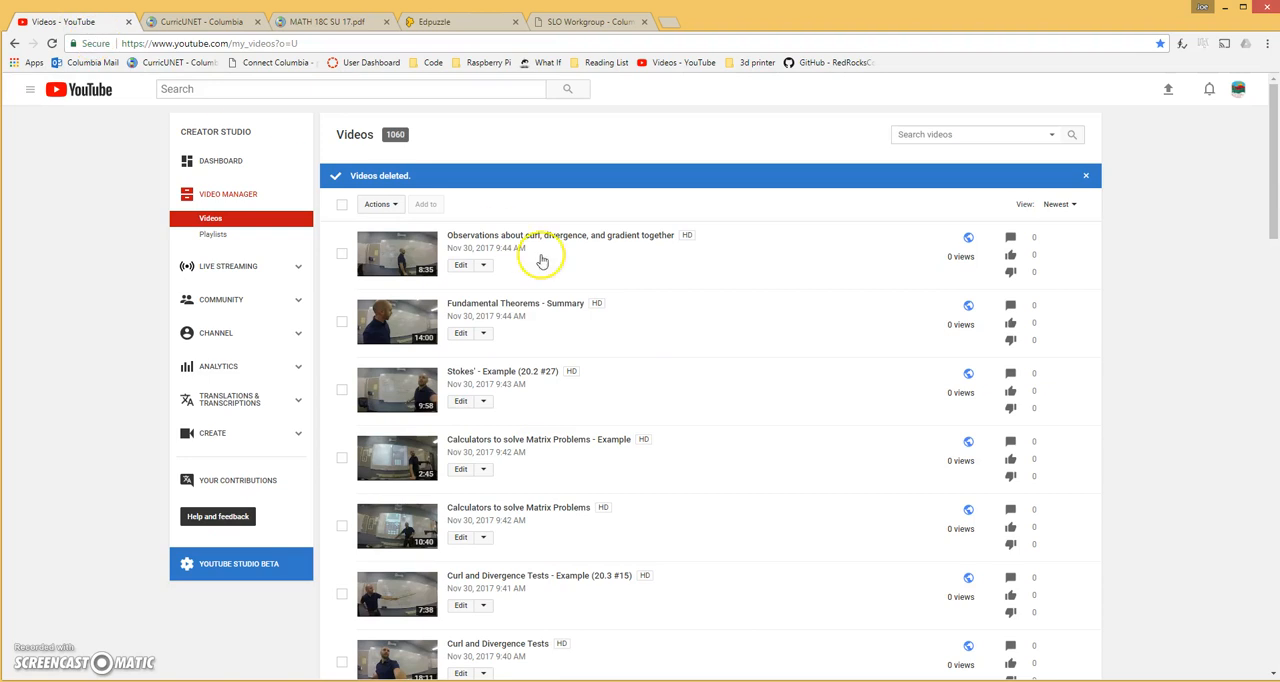
click(1087, 177)
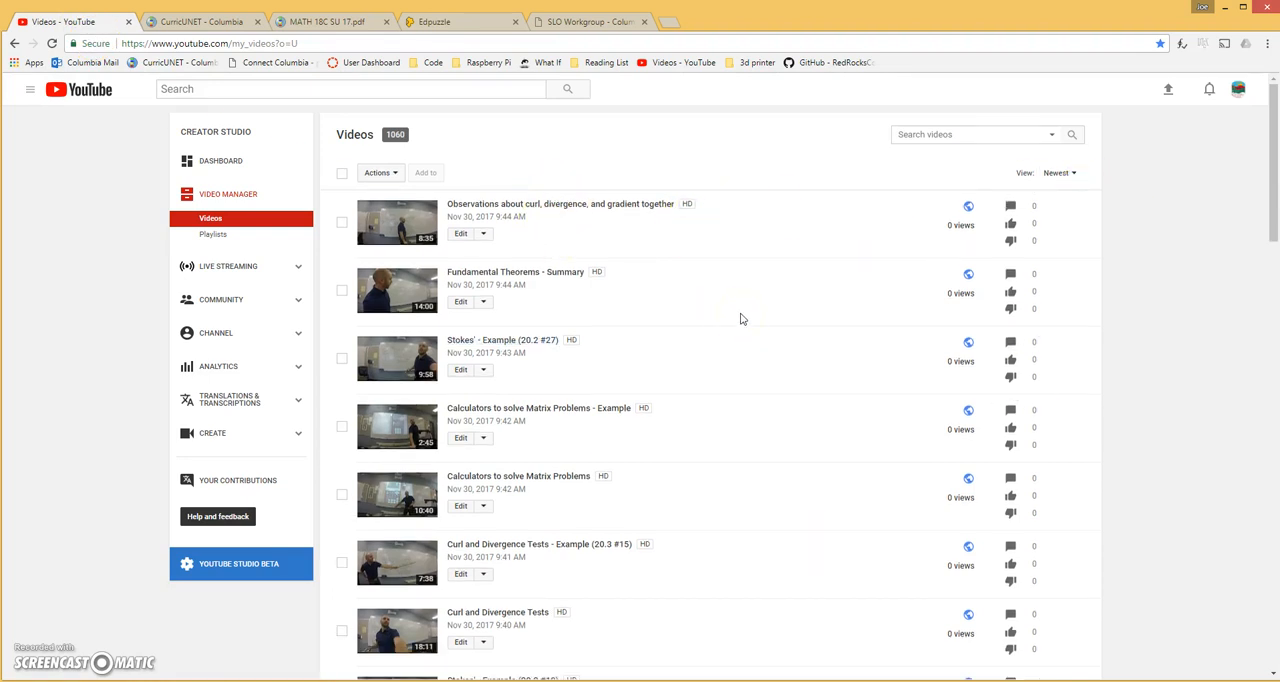
click(1167, 90)
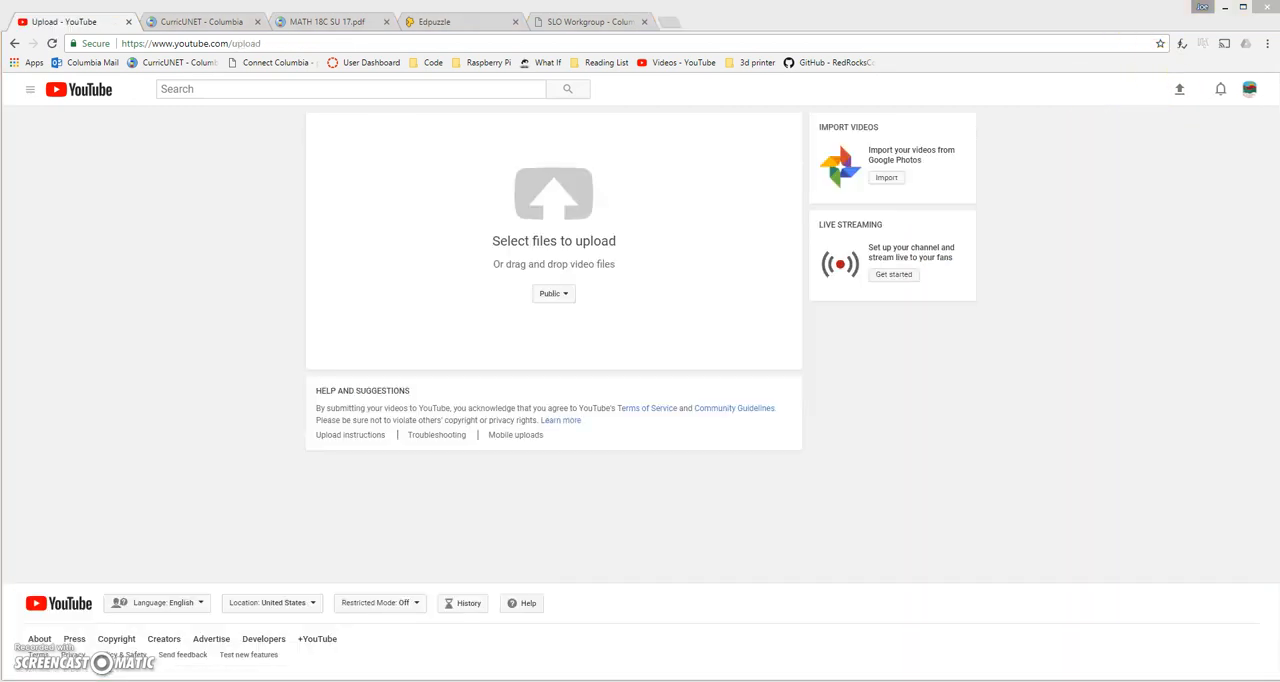
drag(1279, 127, 1000, 291)
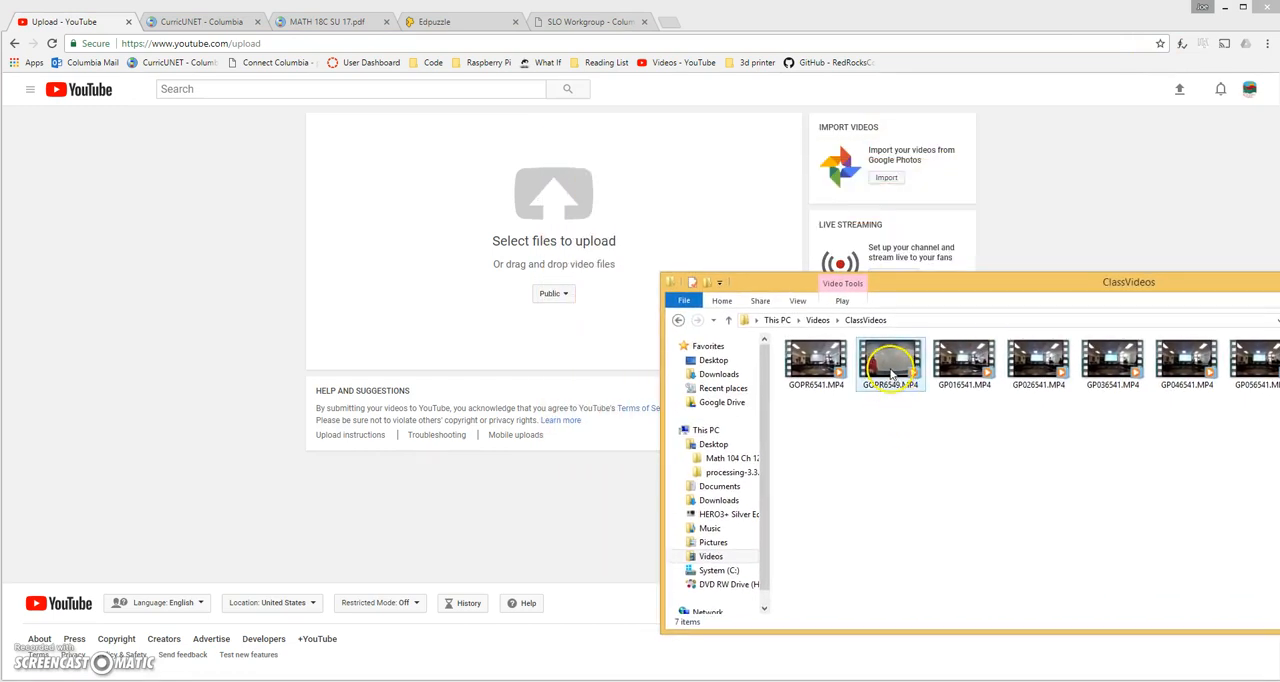
drag(890, 374, 458, 193)
Set the title of the uploading video to "Vector video SLO assessment"
click(549, 207)
double_click(549, 207)
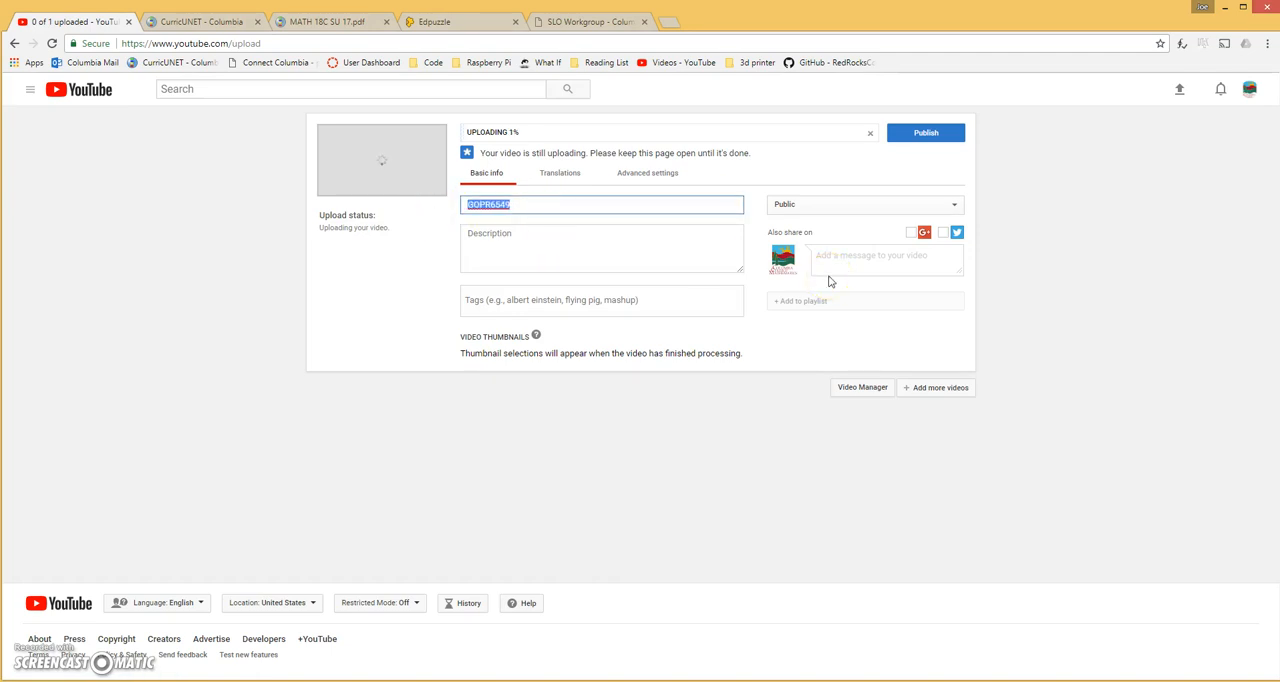
text(Vector video SLO assessment)
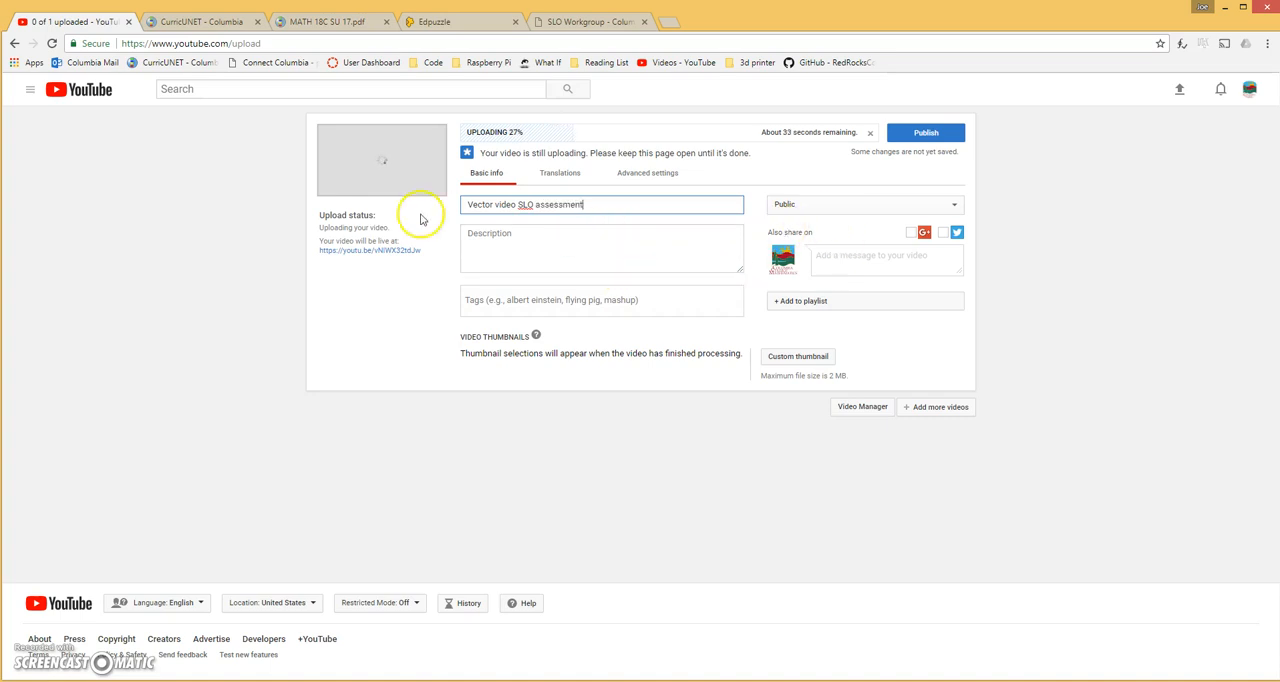
click(492, 205)
drag(613, 206, 477, 213)
click(623, 205)
Make the video Unlisted, add it to the Edpuzzle Quiz Videos playlist and confirm the upload details
click(814, 205)
click(814, 231)
click(817, 234)
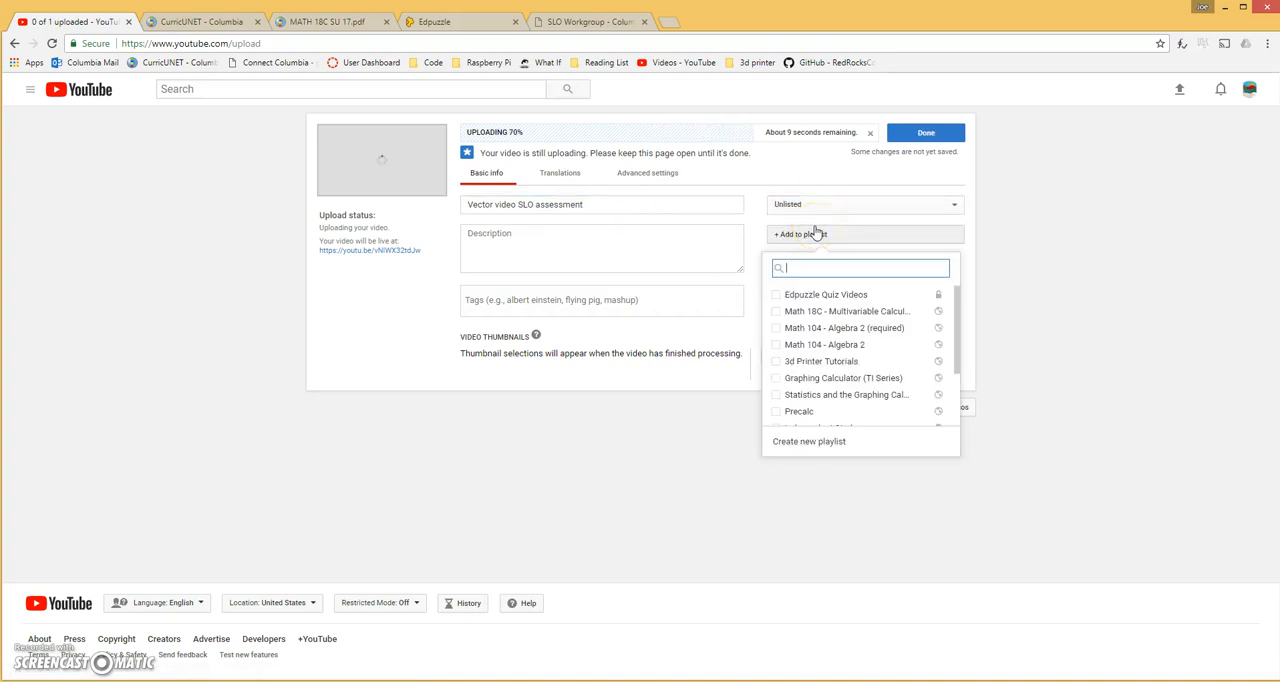
click(816, 236)
click(825, 296)
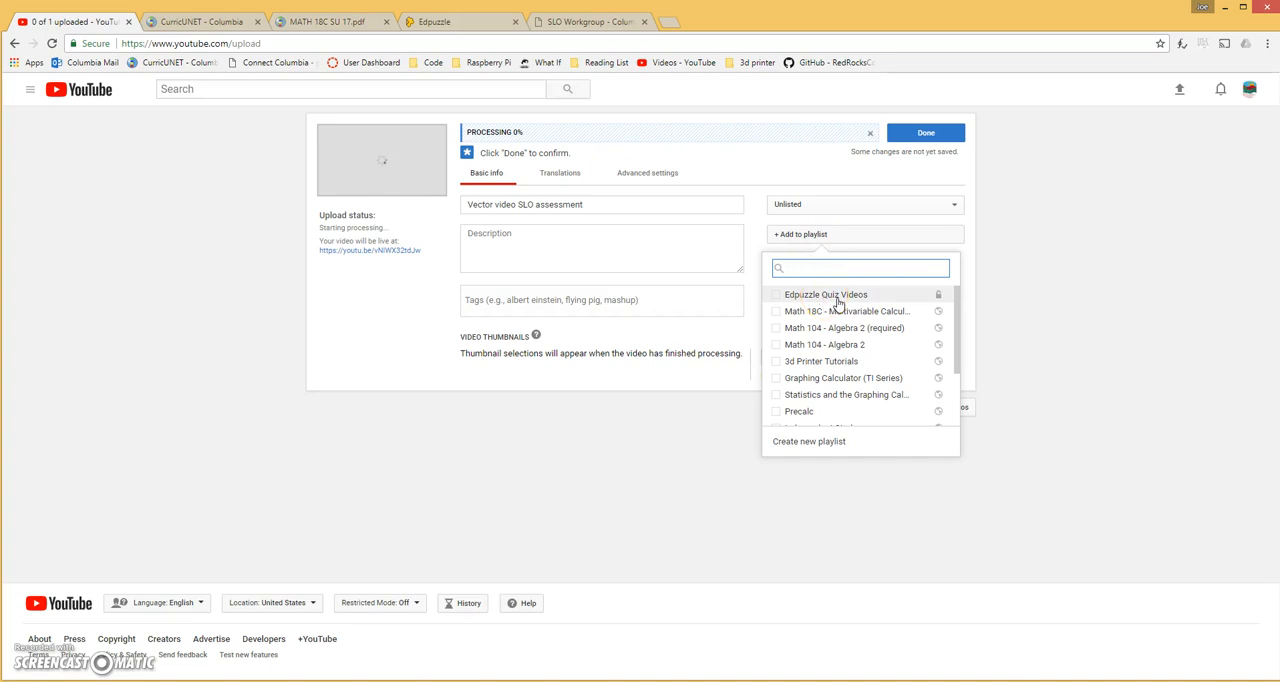
click(838, 298)
click(1005, 226)
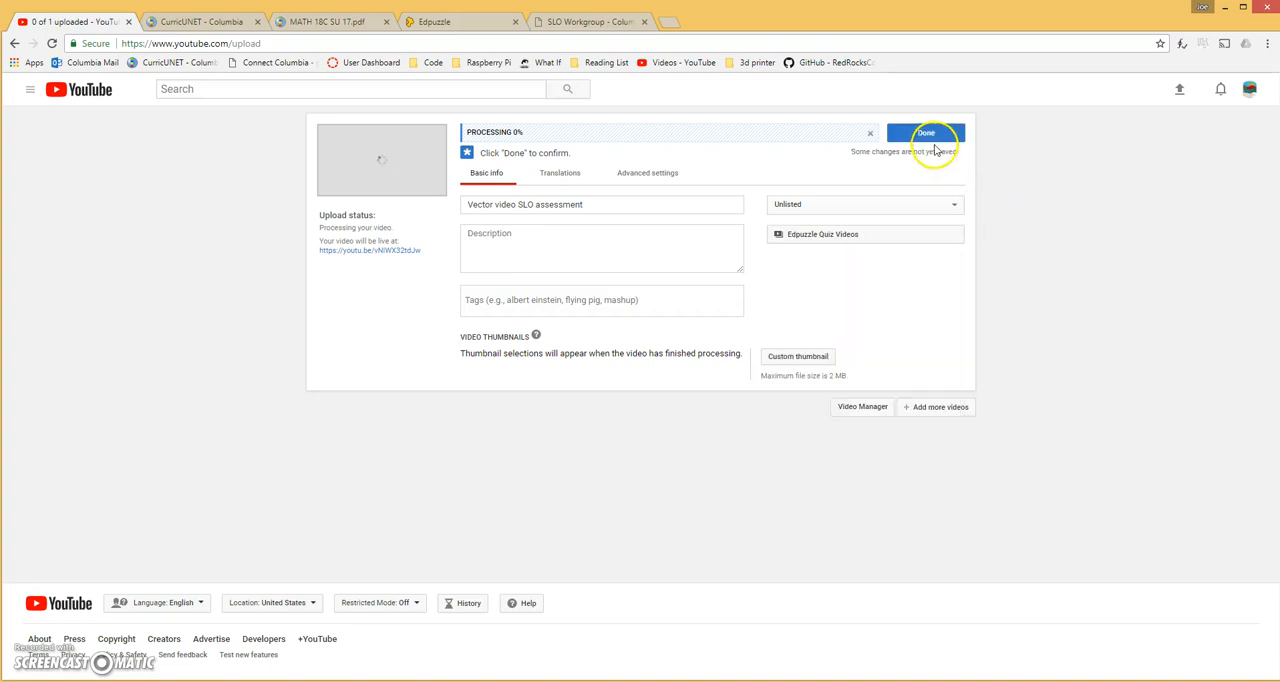
click(931, 139)
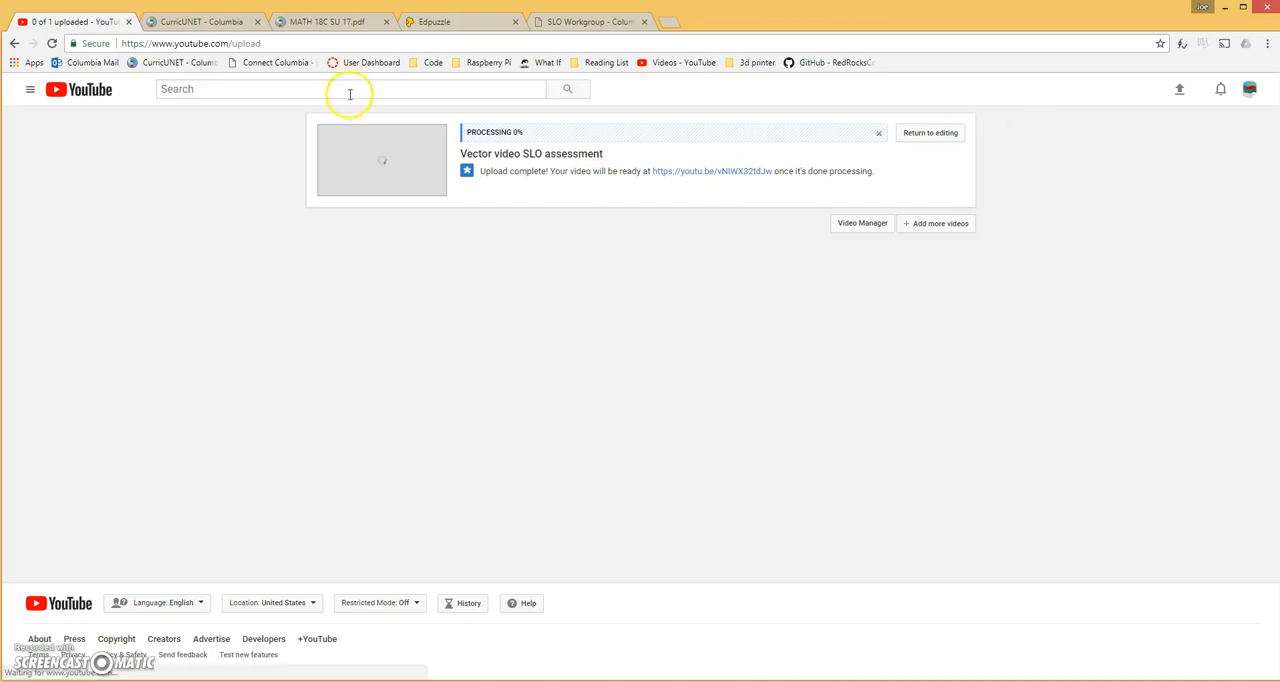
Check the processing status of the newly uploaded video in YouTube's list of videos
click(672, 64)
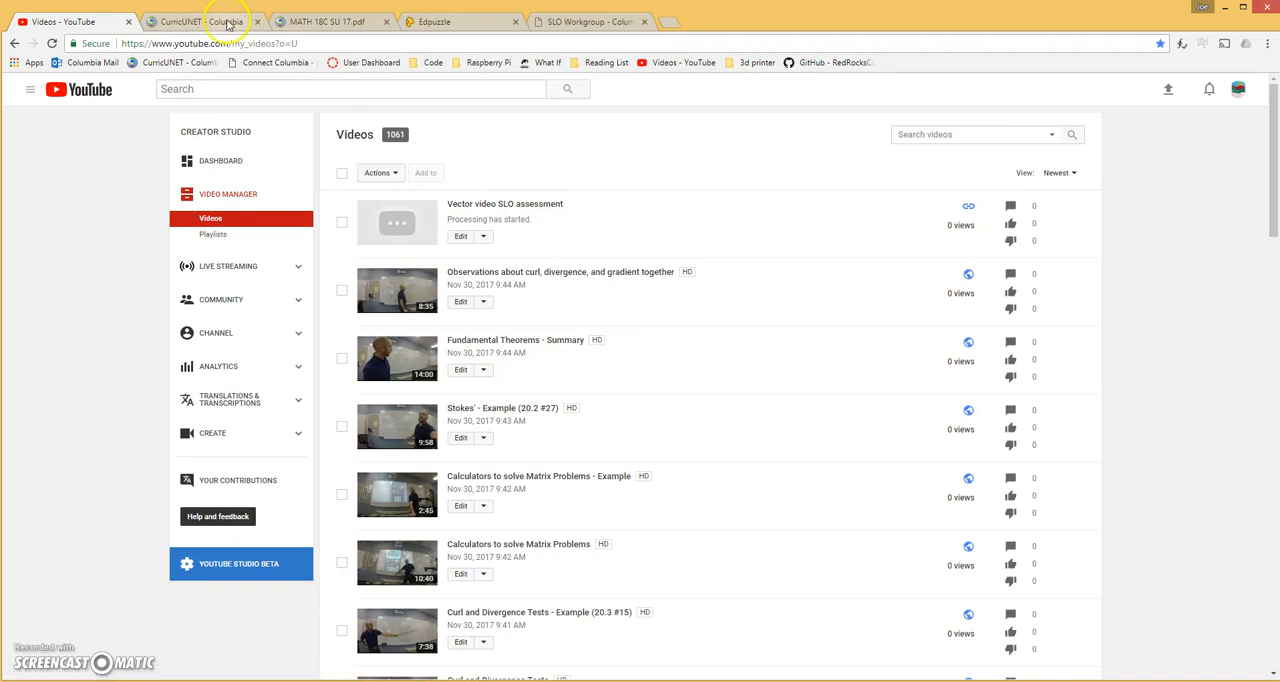
click(447, 21)
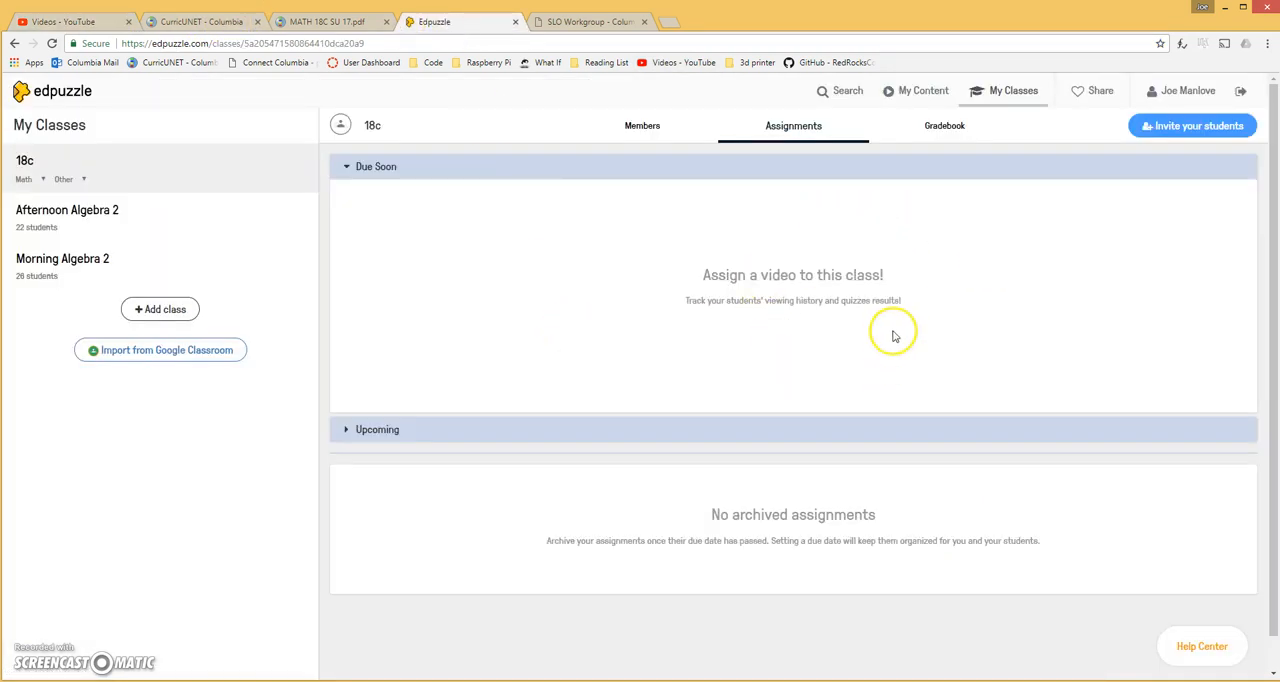
click(80, 22)
click(92, 24)
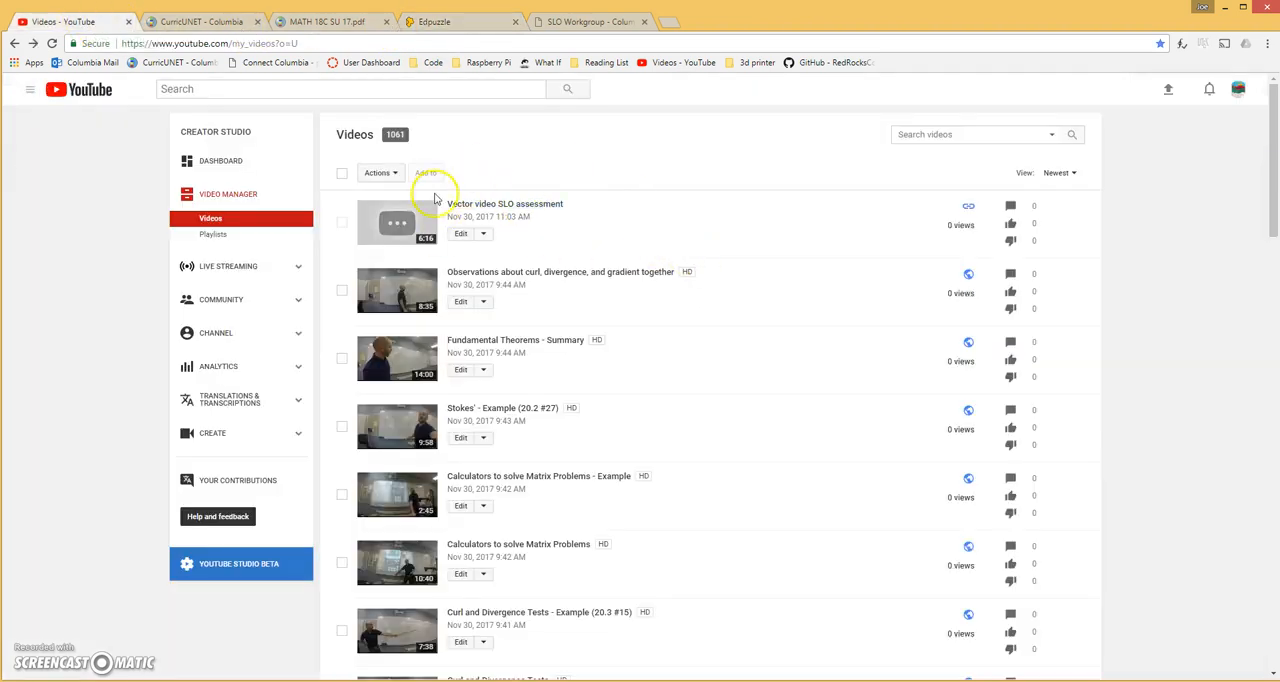
Switch to Edpuzzle, start a new video from the 18c content folder and choose YouTube as the source channel
click(447, 29)
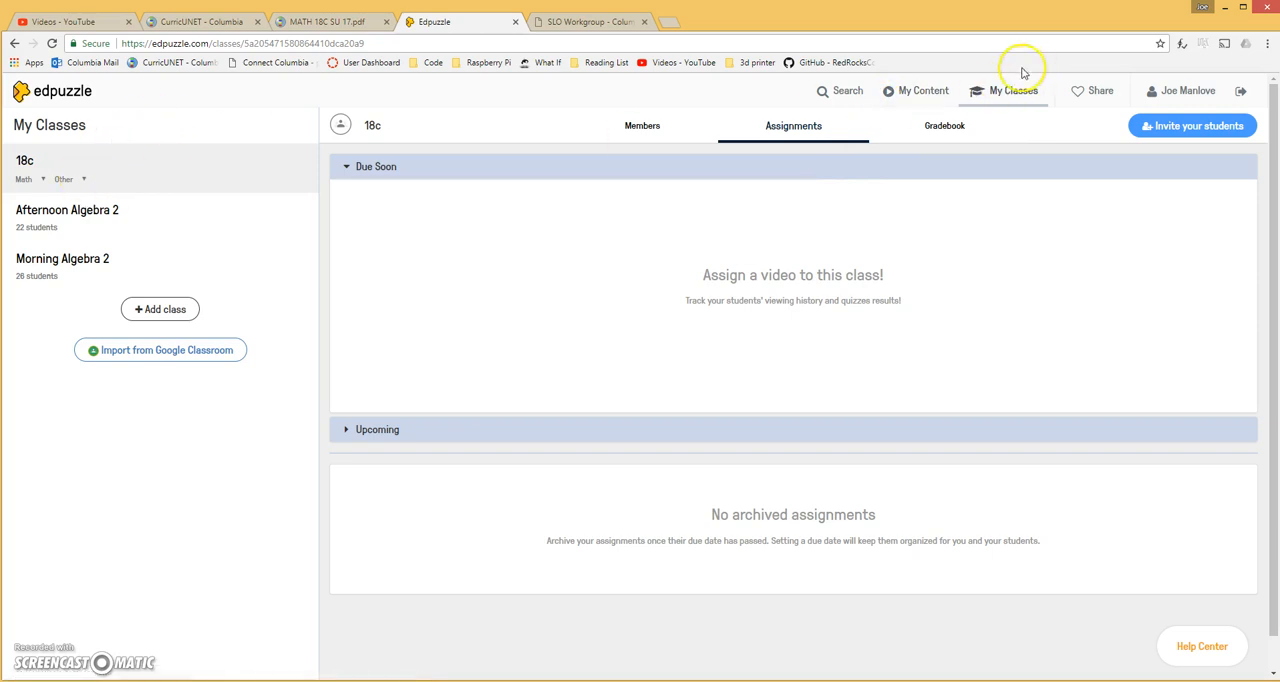
click(919, 102)
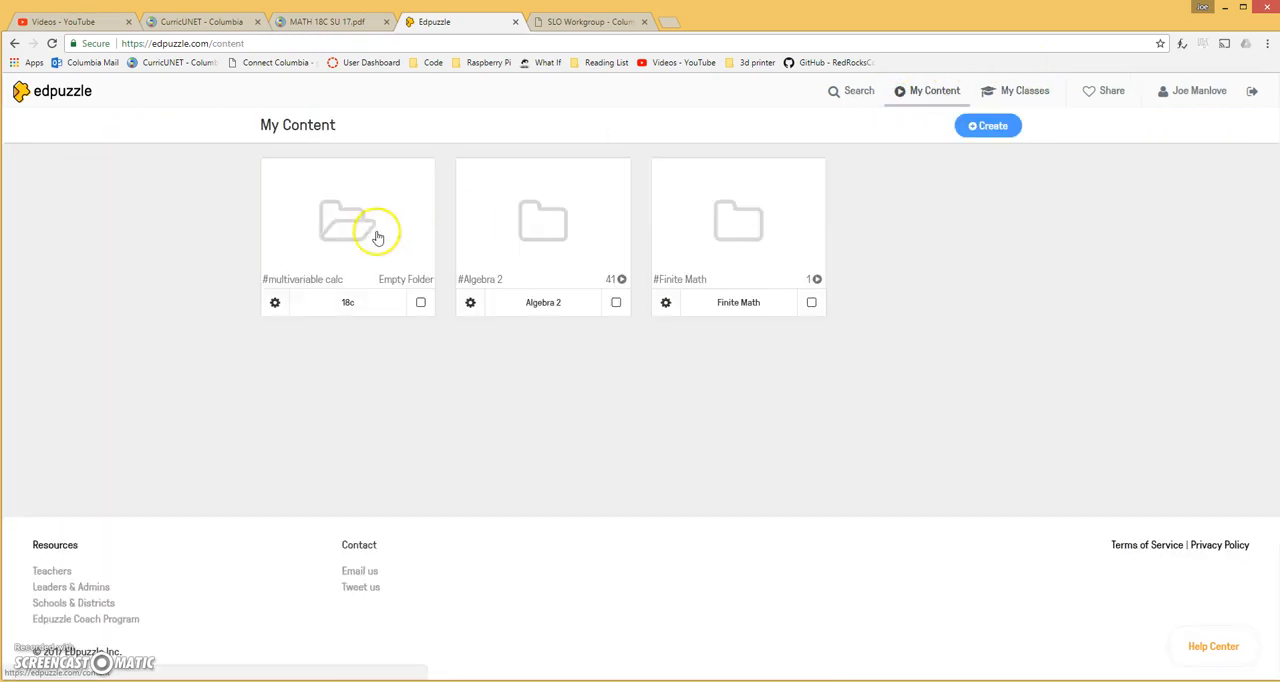
click(337, 236)
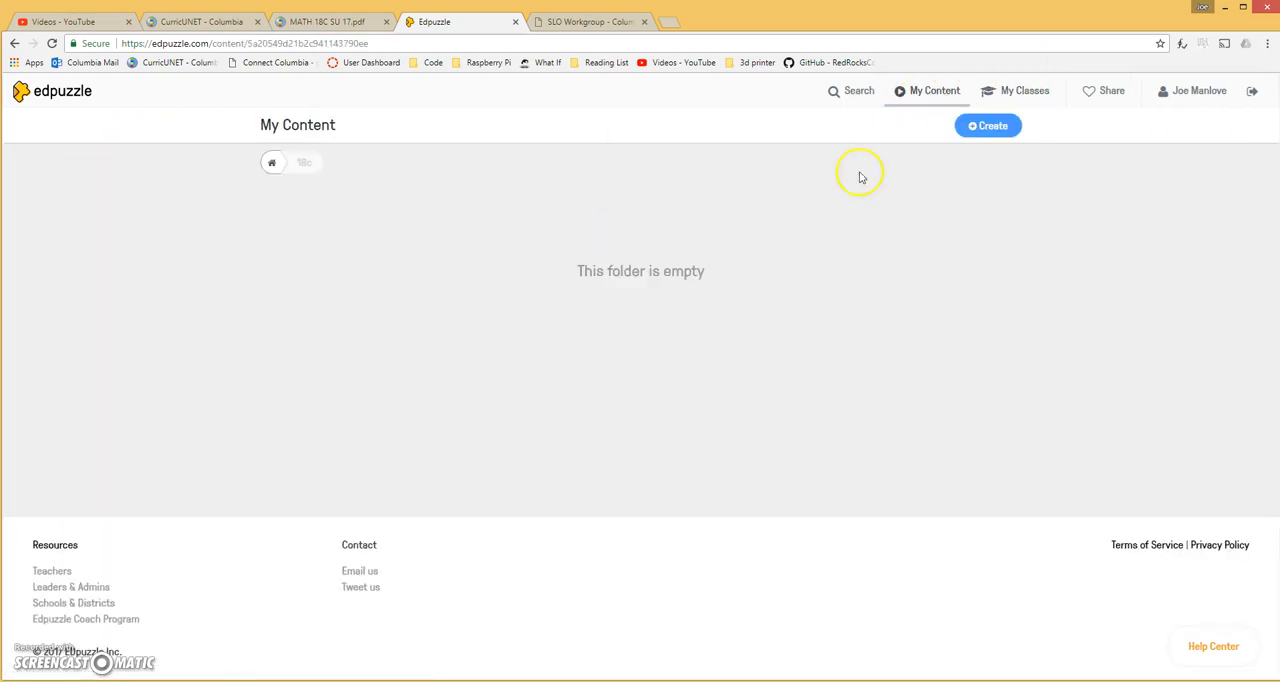
click(1003, 132)
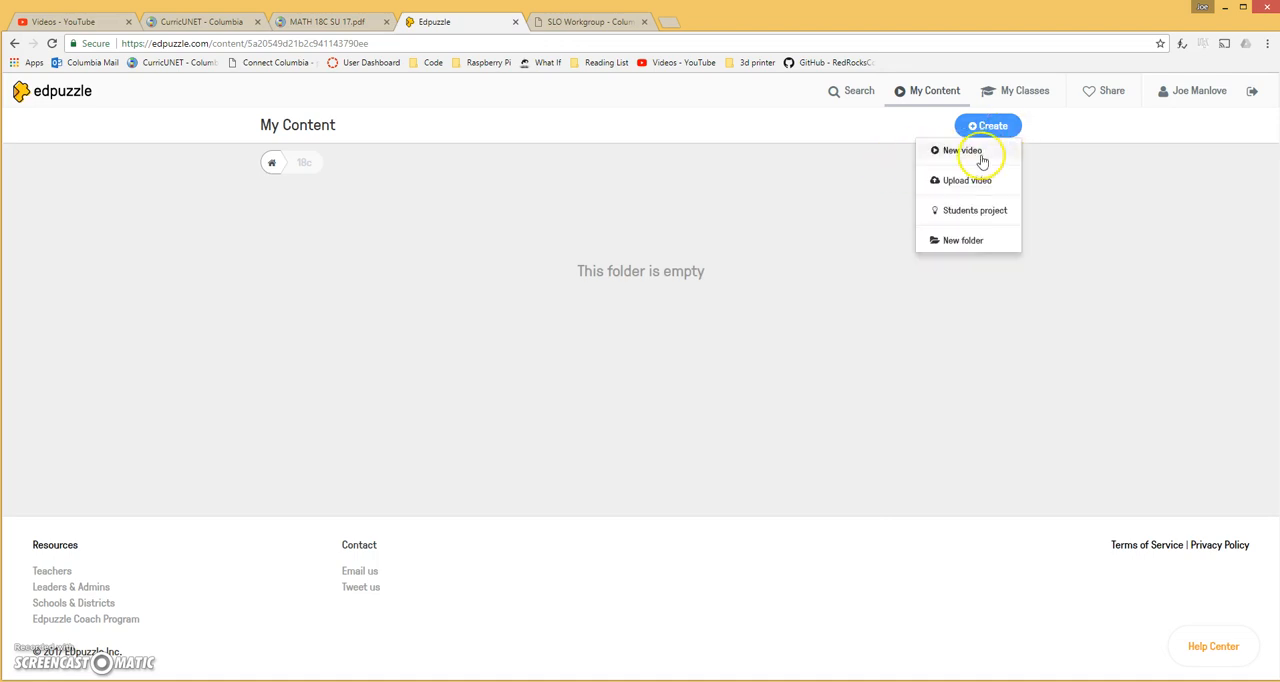
click(978, 152)
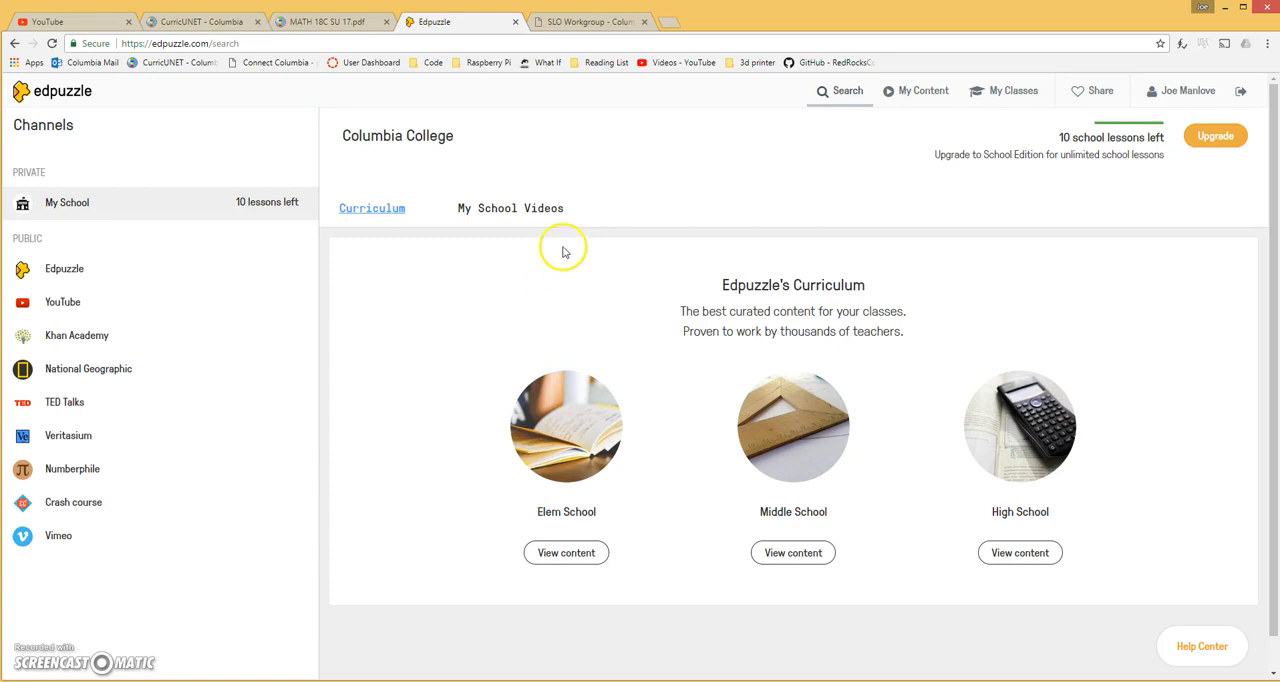
click(101, 303)
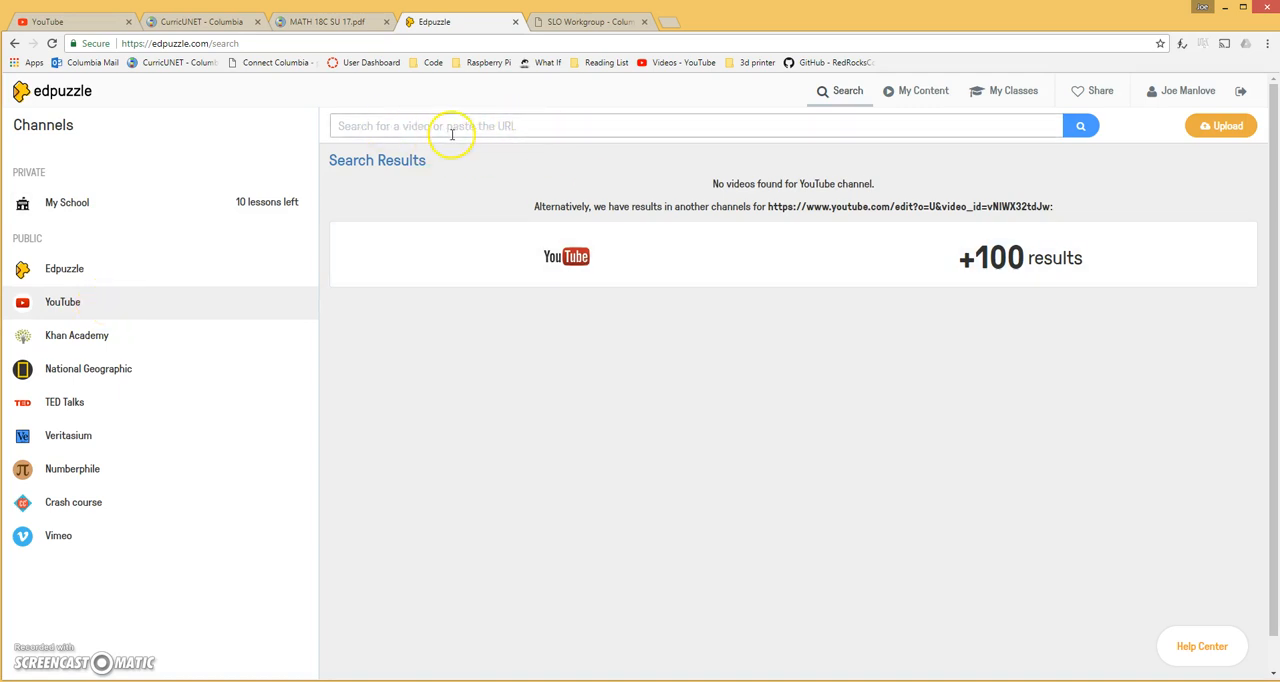
Switch to YouTube and copy the video URL from the editing page of "Vector video SLO assessment"
click(90, 28)
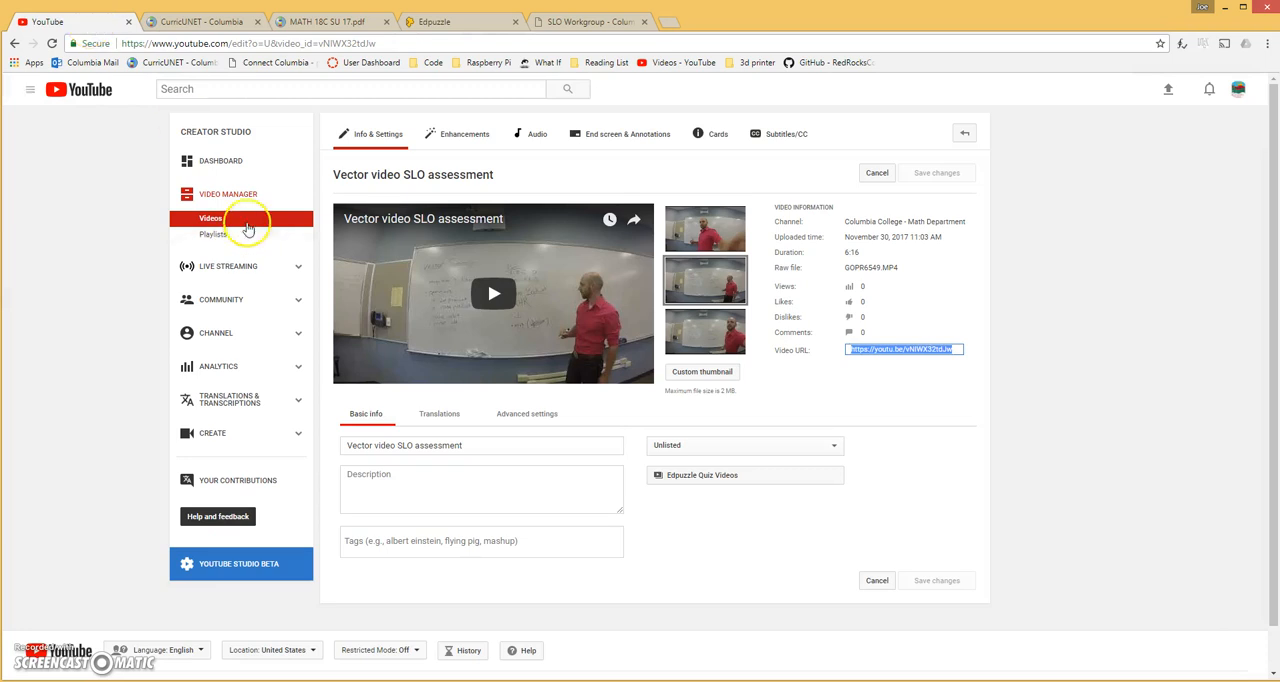
click(241, 220)
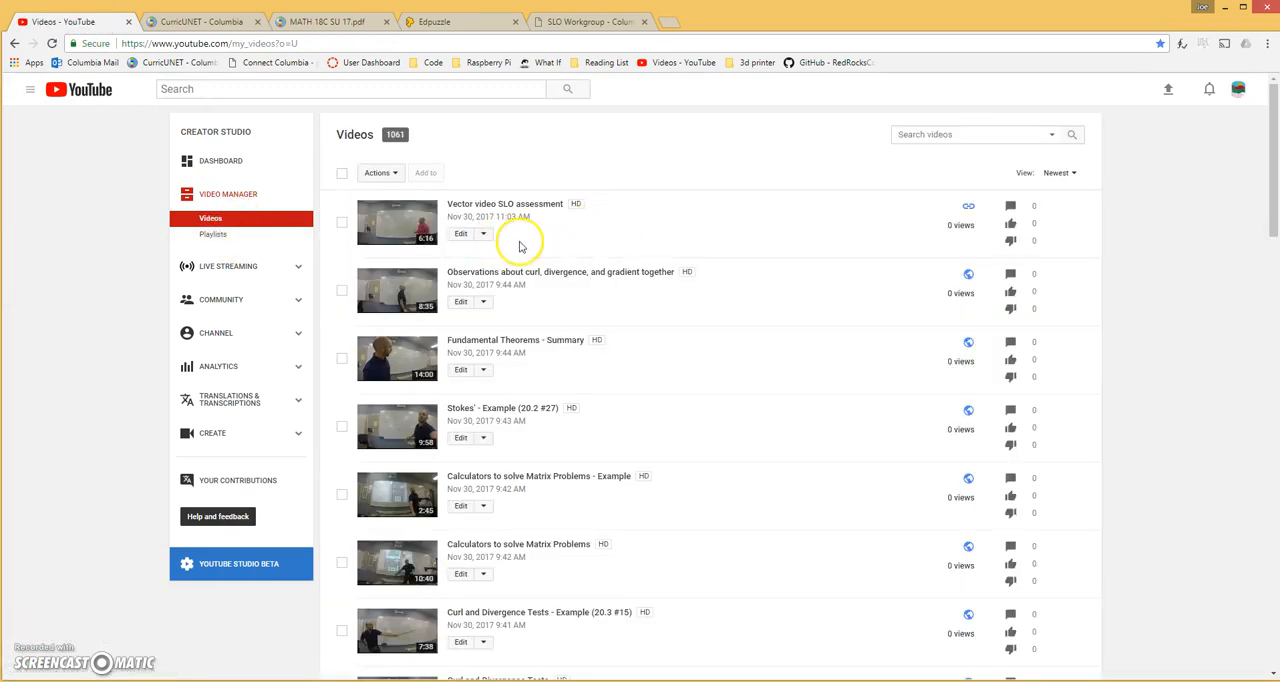
click(460, 235)
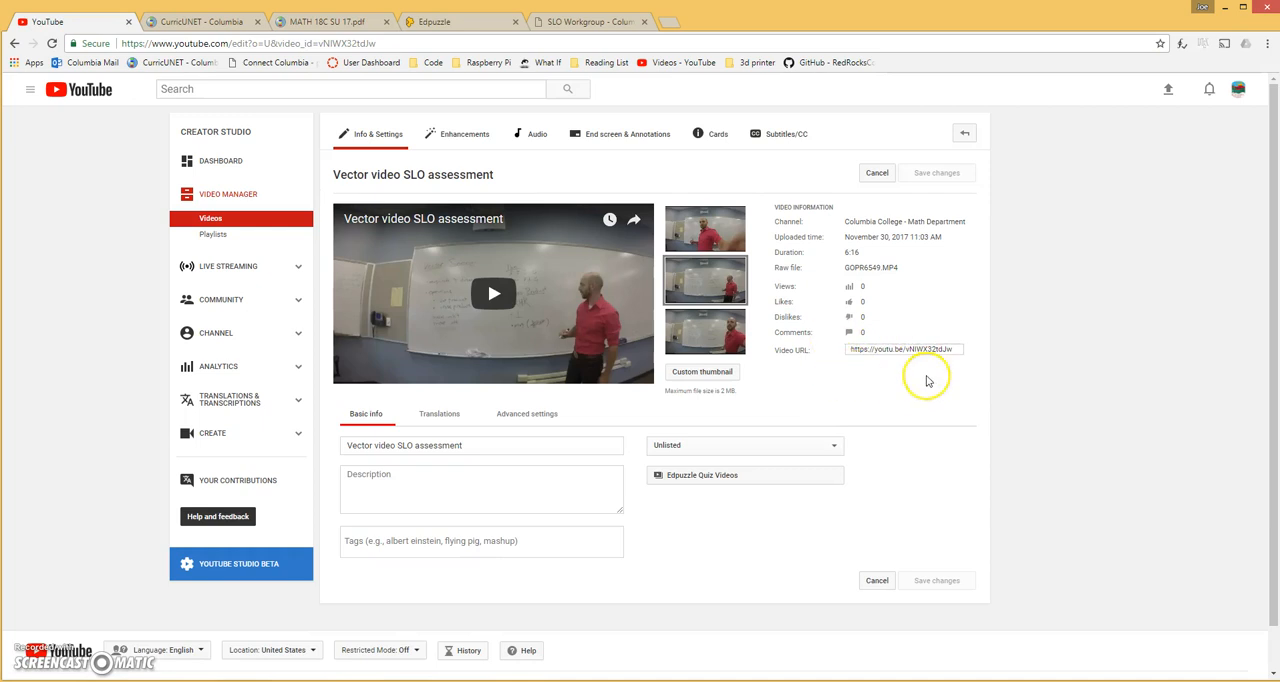
click(874, 357)
key(ctrl+c)
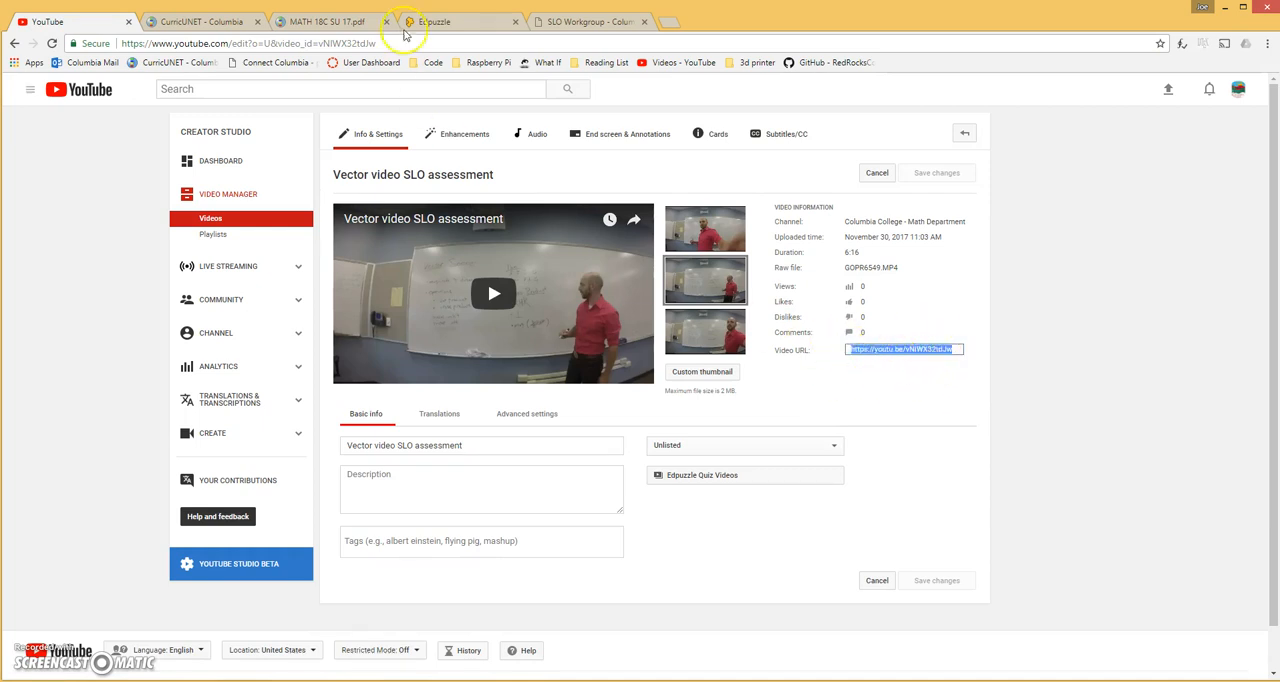
Switch to Edpuzzle, look up the video by its copied YouTube URL and open it for editing
click(440, 24)
click(412, 131)
key(ctrl+v)
click(1080, 126)
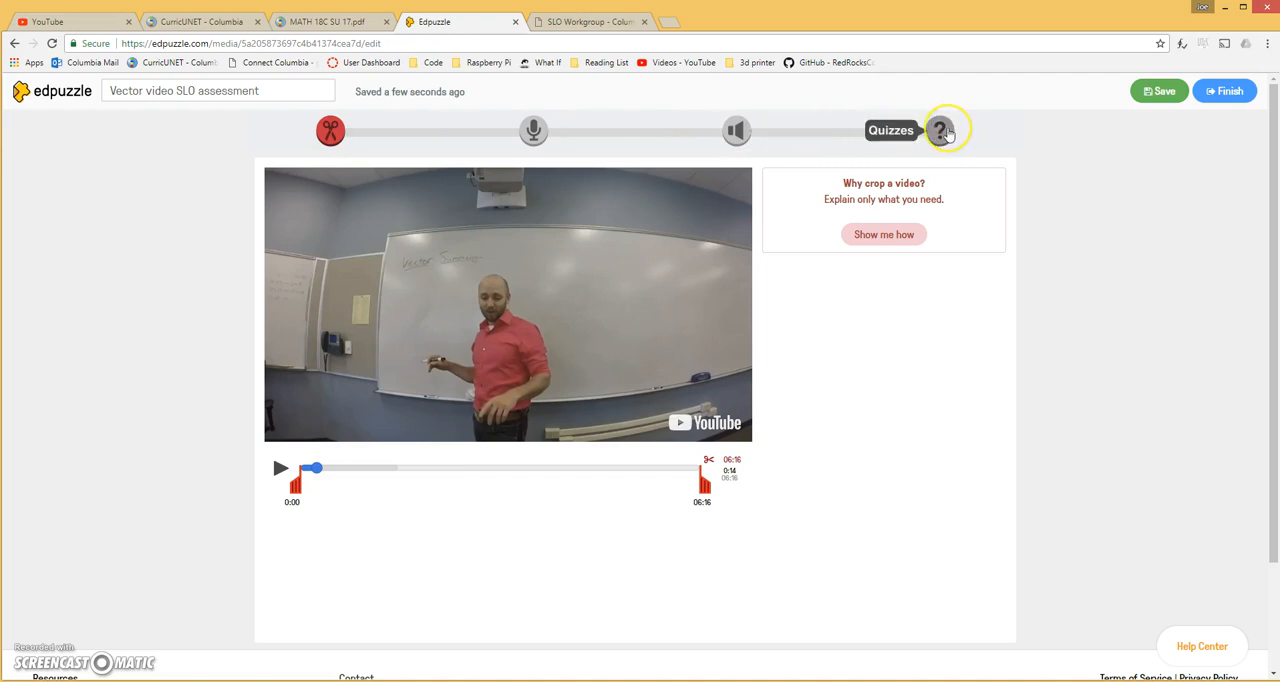
Go to the Quizzes stage of the video, discard the blank question at 0:14 and play on to 0:22
click(940, 131)
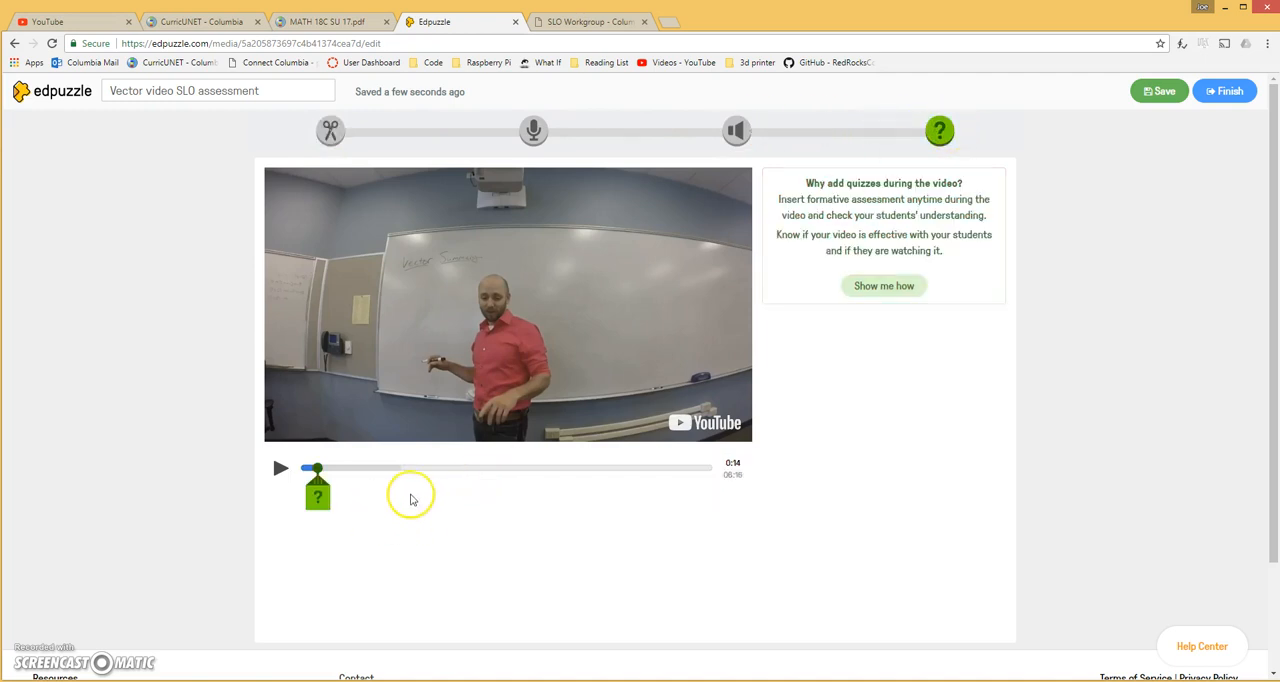
click(320, 500)
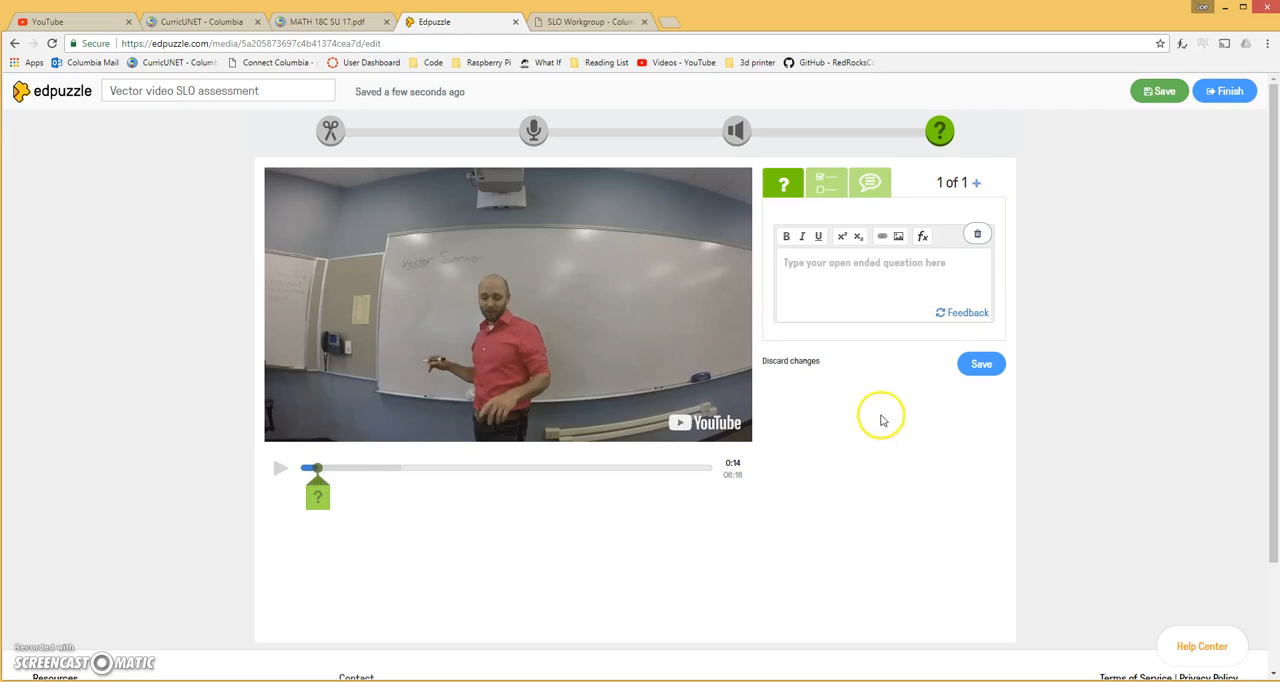
click(780, 361)
click(280, 468)
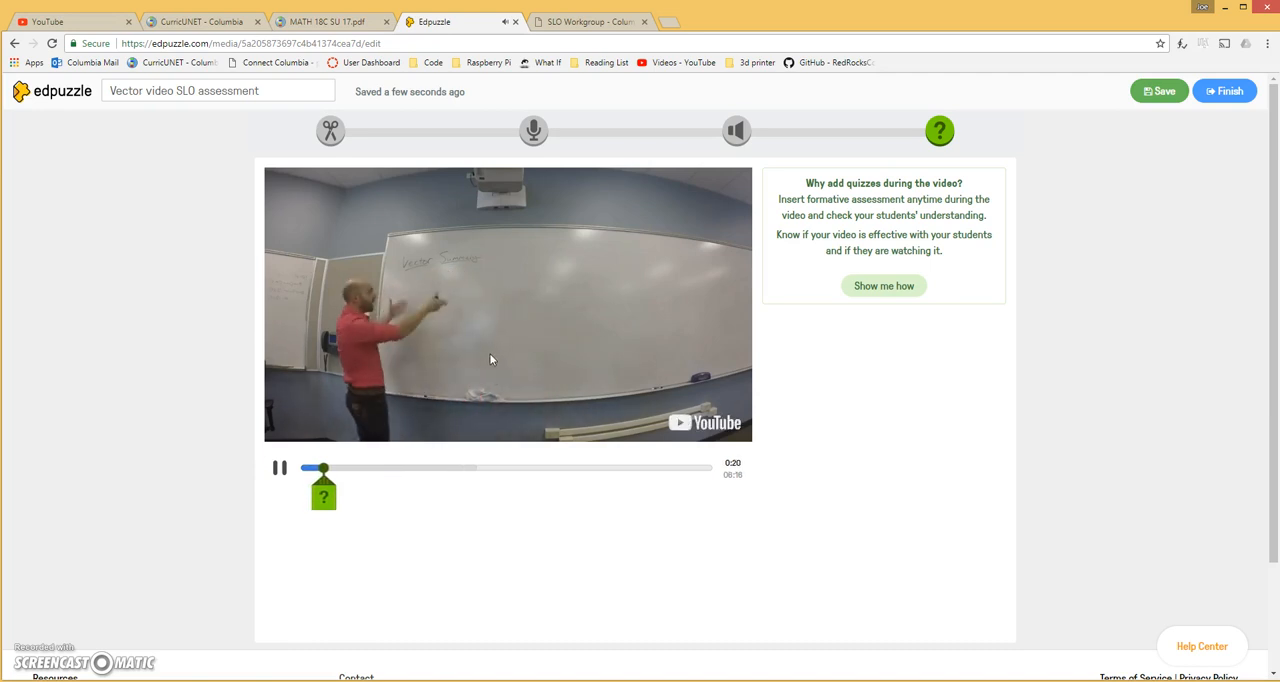
click(279, 468)
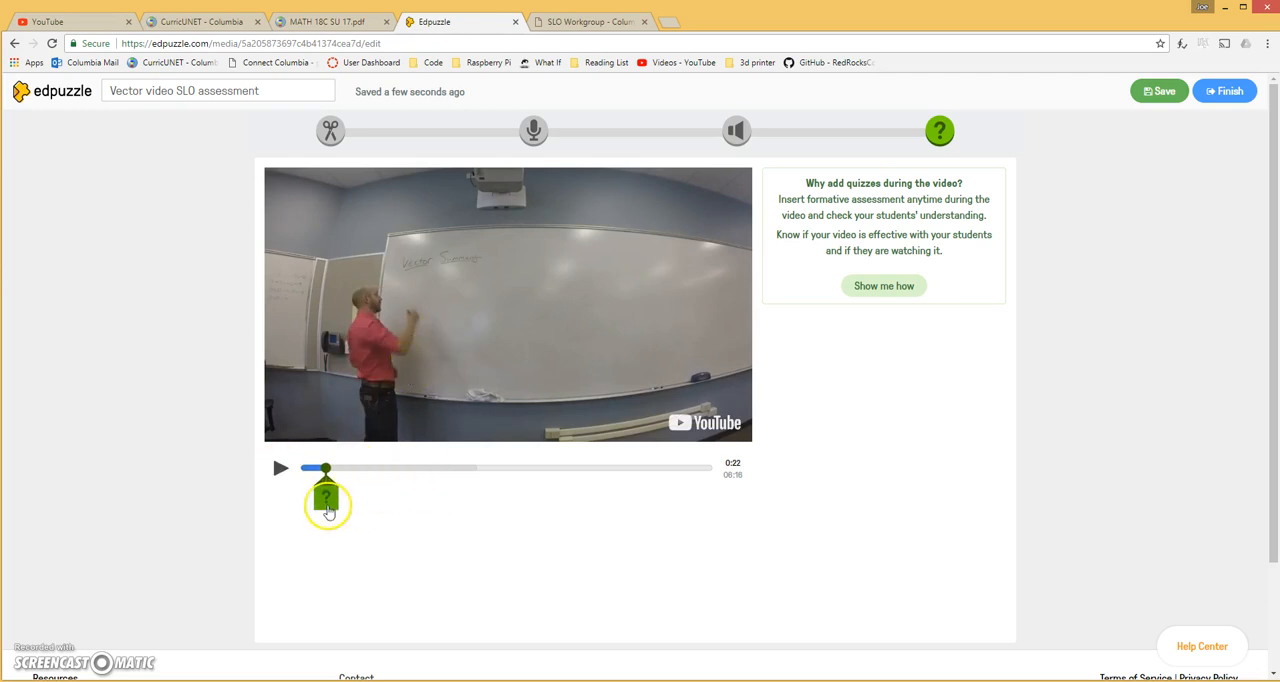
Add a multiple-choice question at 0:22 that asks "What is a vector?"
click(327, 494)
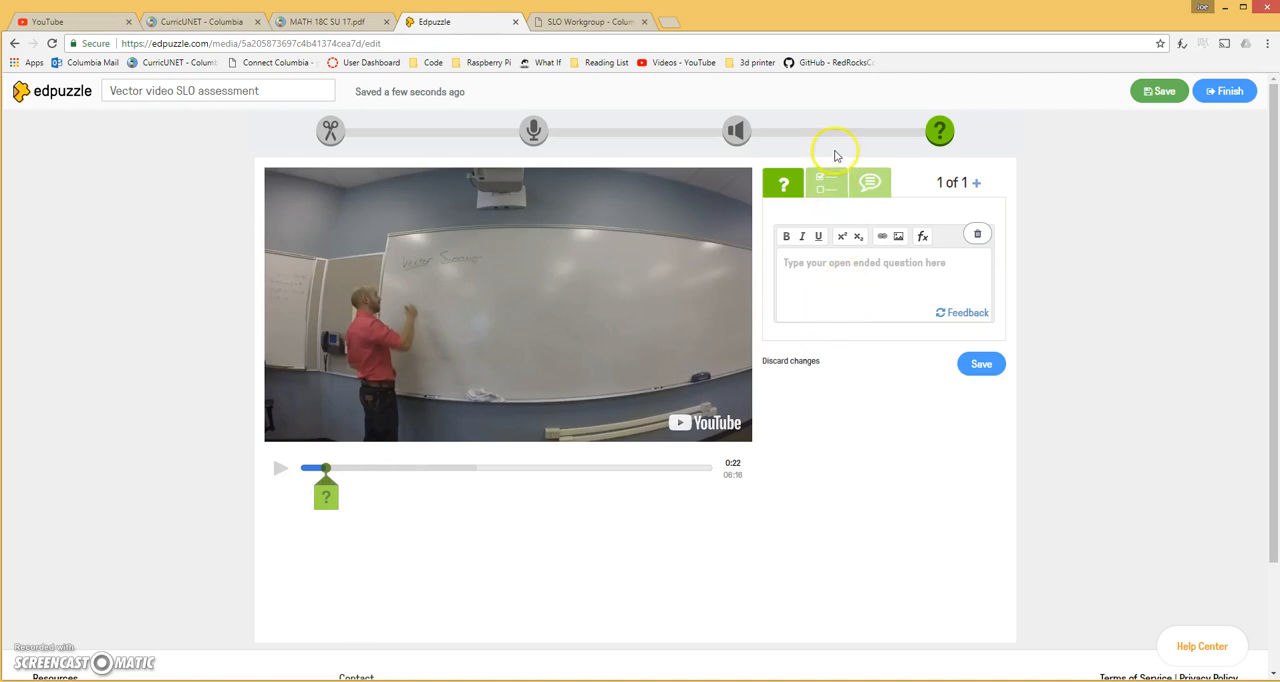
click(826, 182)
click(855, 289)
text(W)
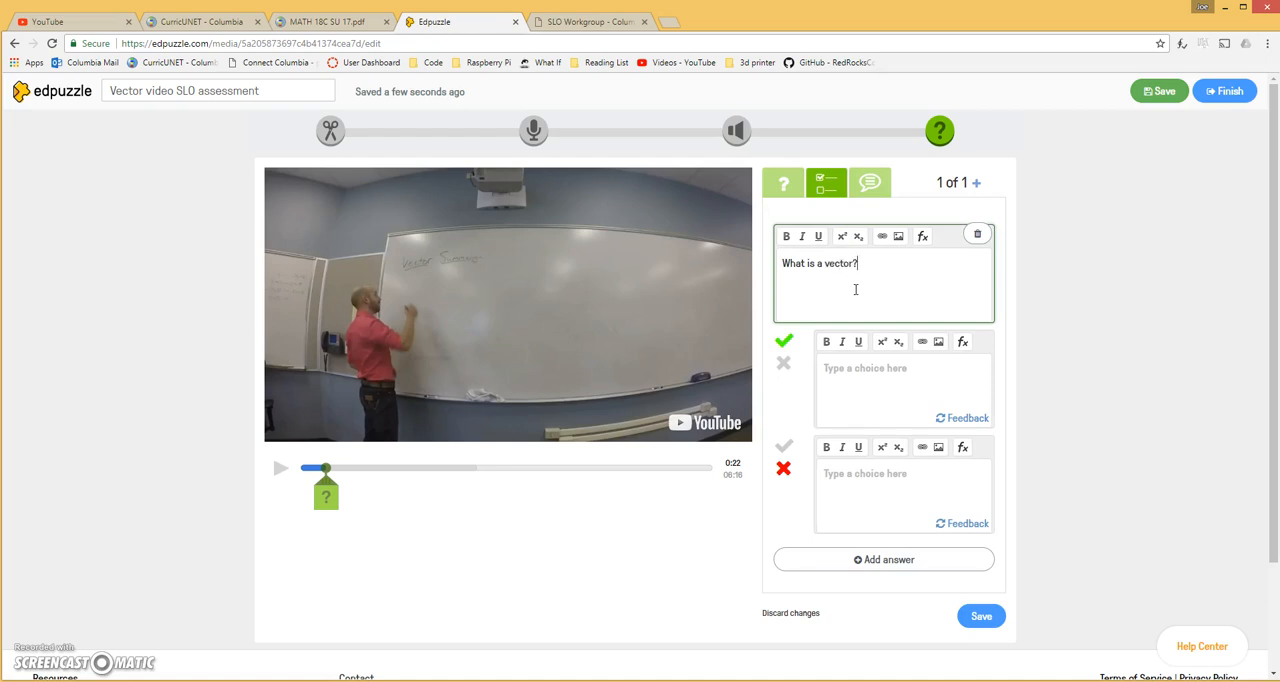
Enter the answer choices "food" and "a magnitude and a direction", and add a third choice containing a first name
click(867, 386)
text(food)
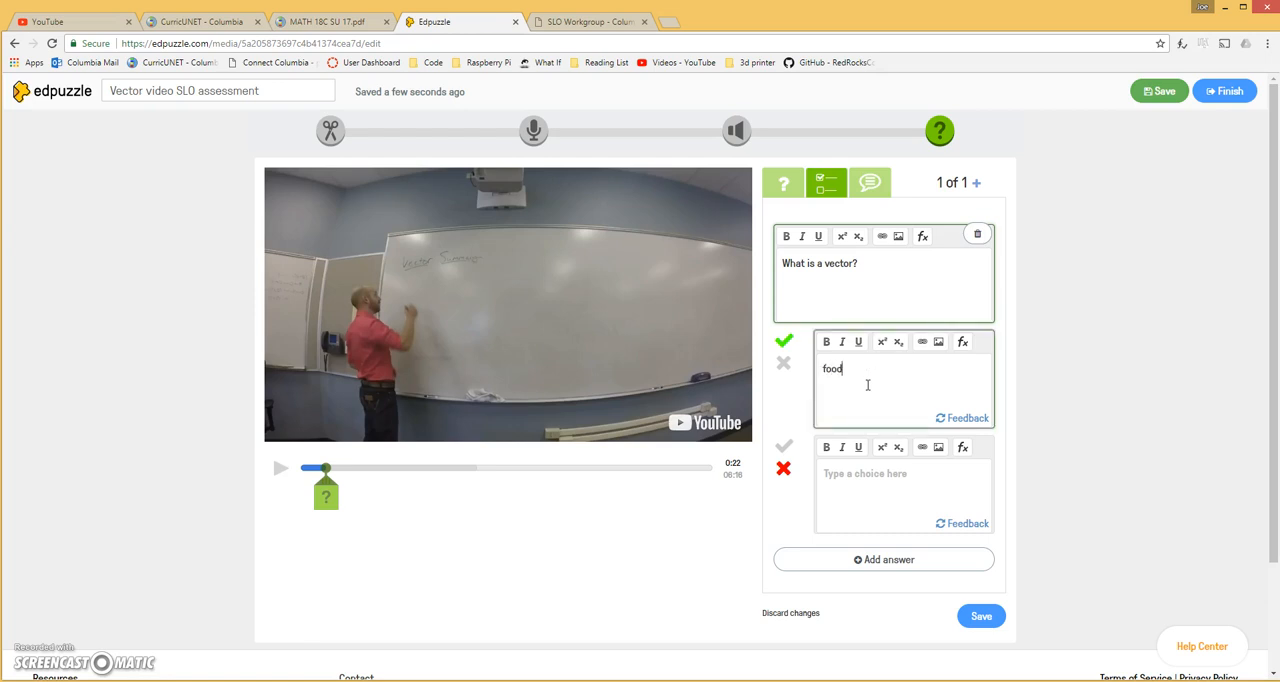
click(859, 522)
text(a magnitude and a direction)
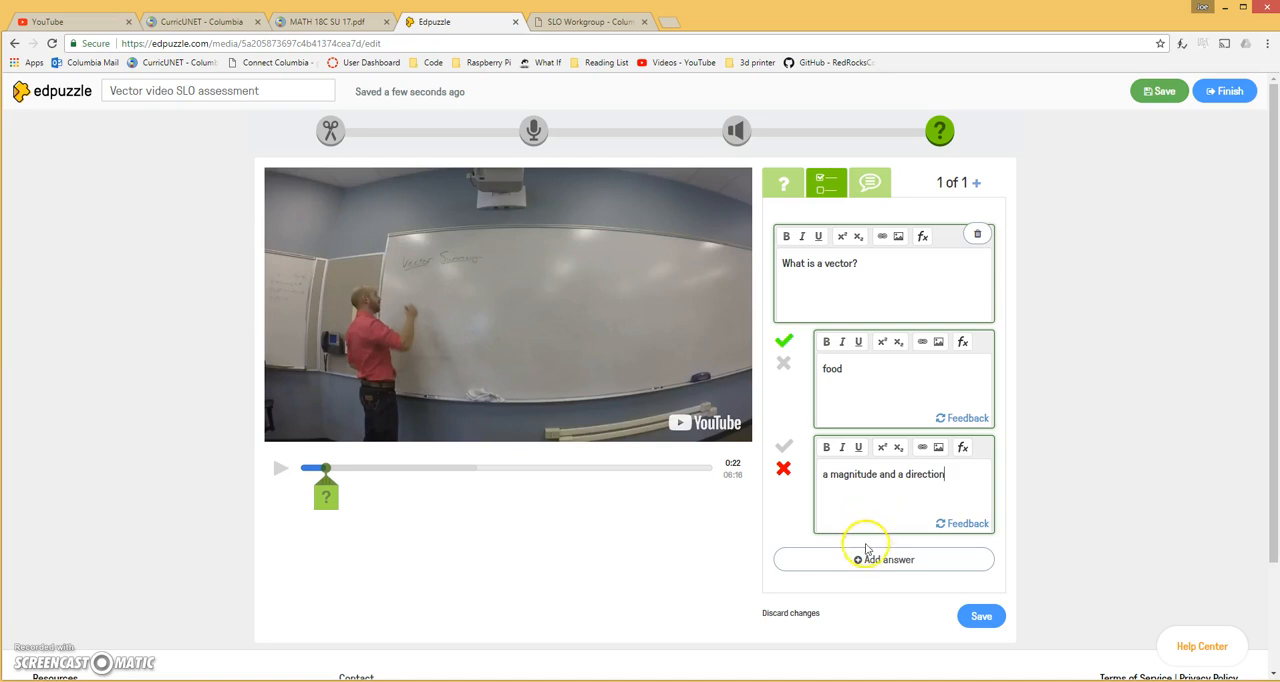
click(866, 550)
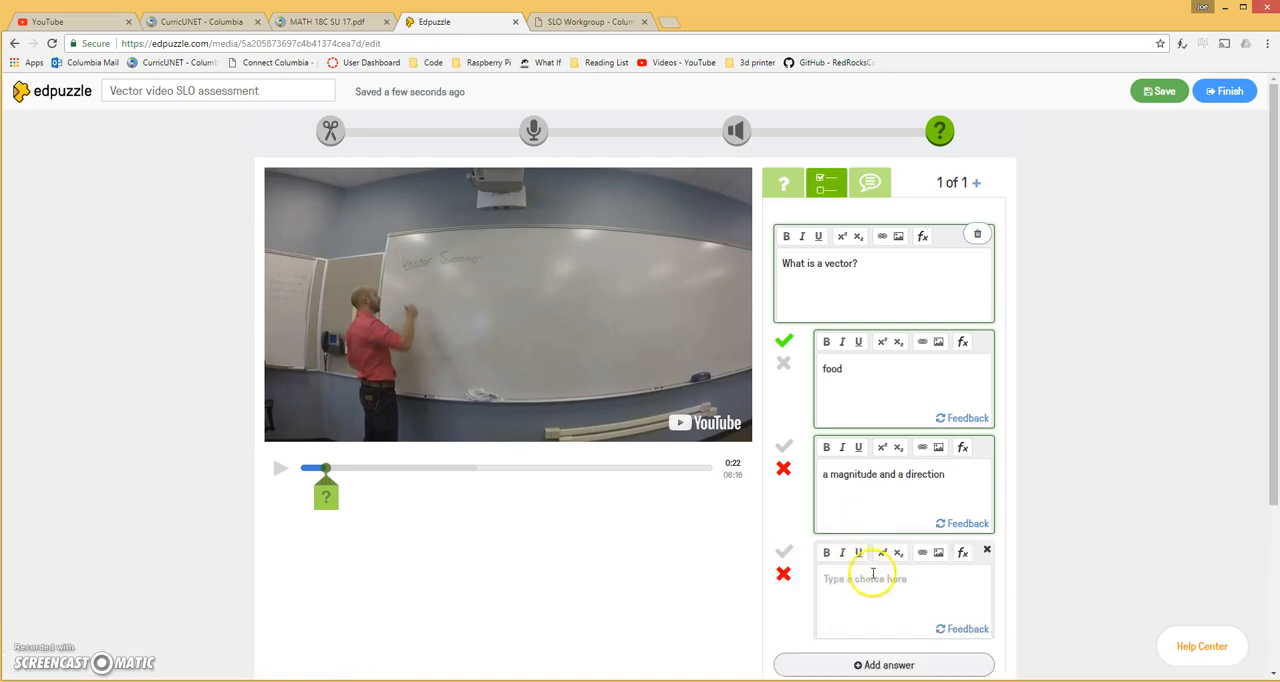
click(861, 612)
text(steve)
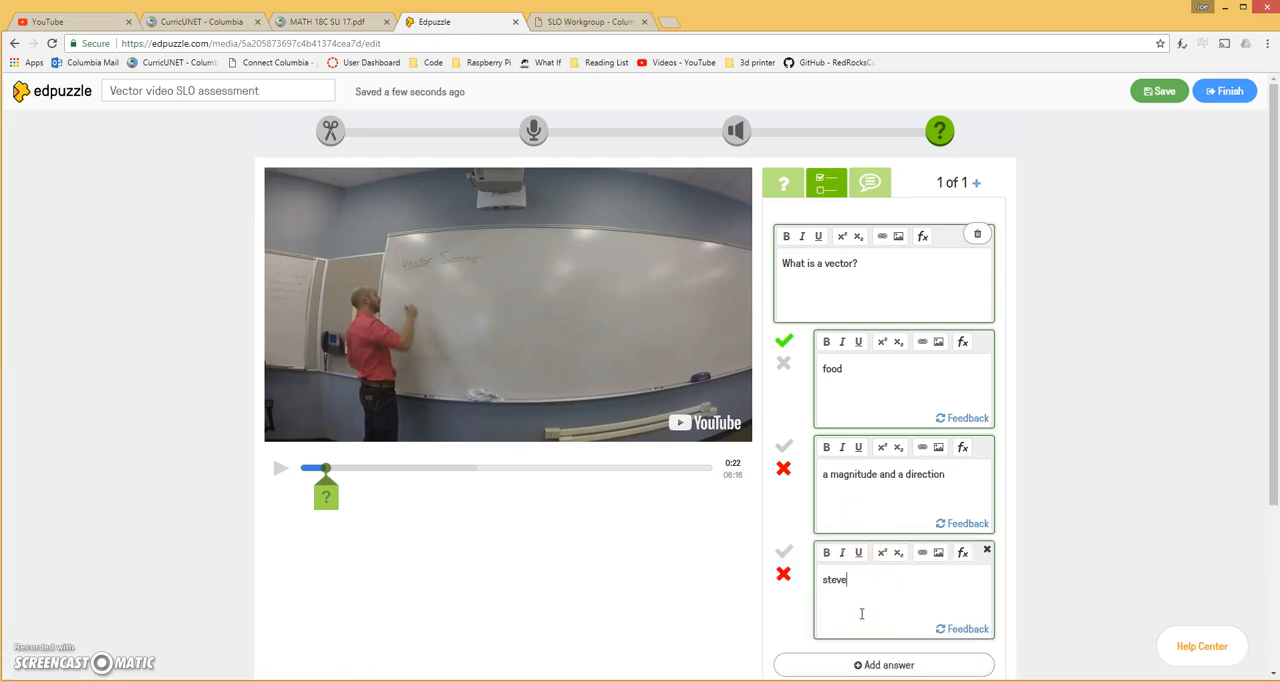
Add a fourth answer choice to the vector question and enter "whatever" as its text
click(838, 658)
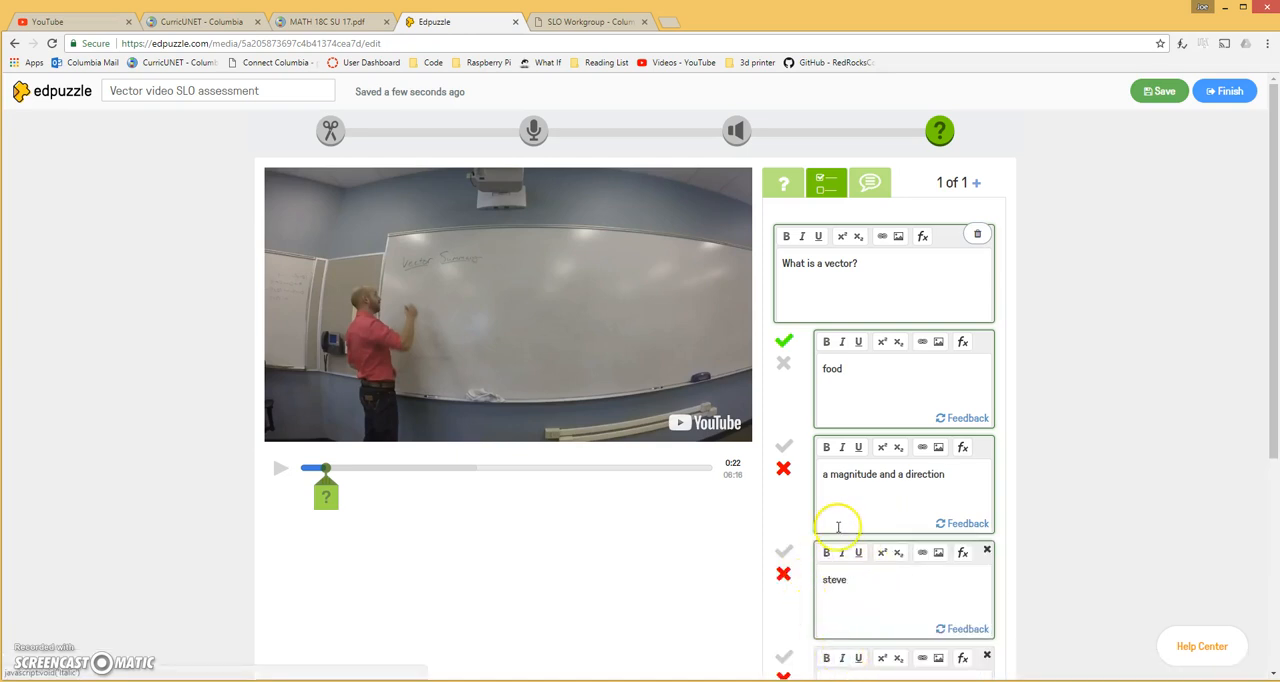
scroll(837, 525, down, 1)
click(851, 578)
text(whatever)
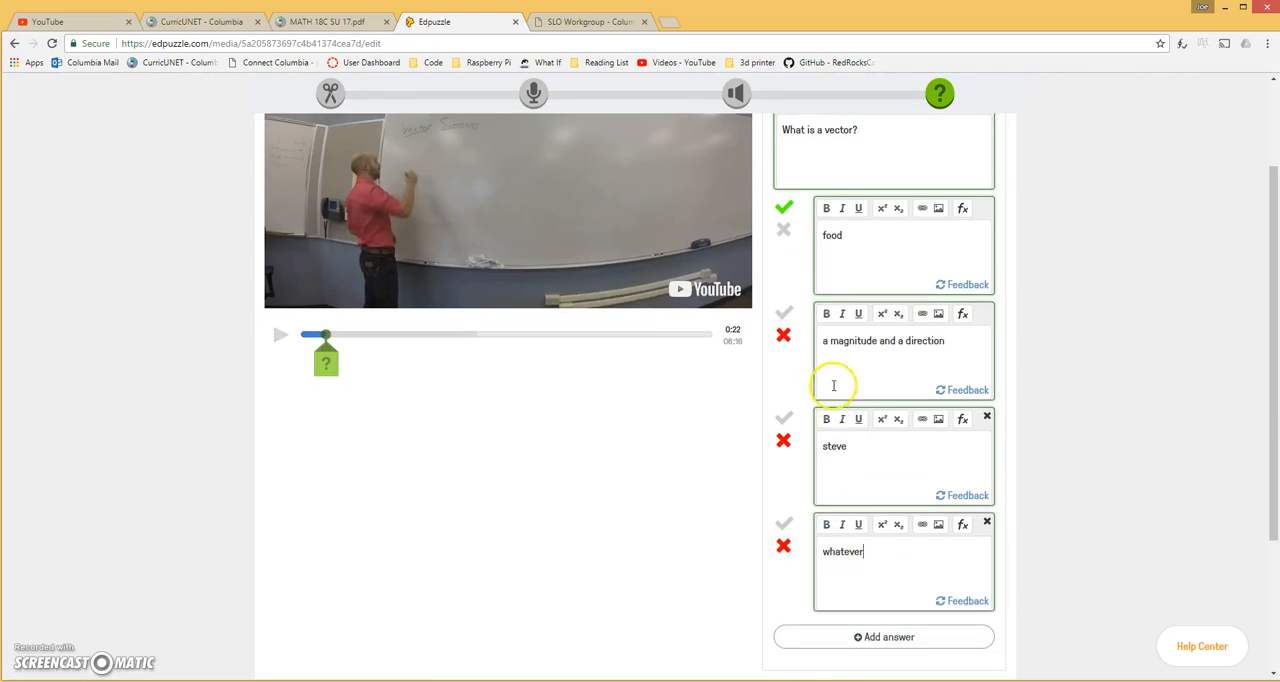
Mark "a magnitude and a direction" as the correct answer and "food" as incorrect, and save the question
click(783, 316)
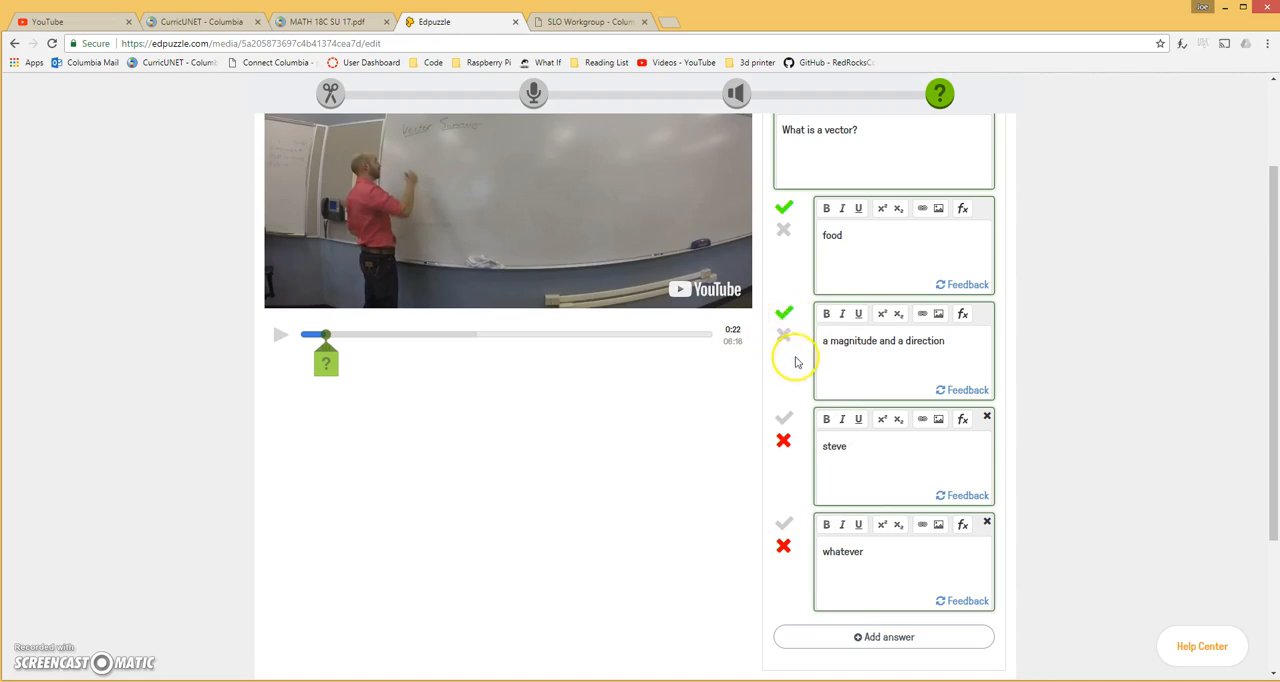
scroll(914, 357, down, 1)
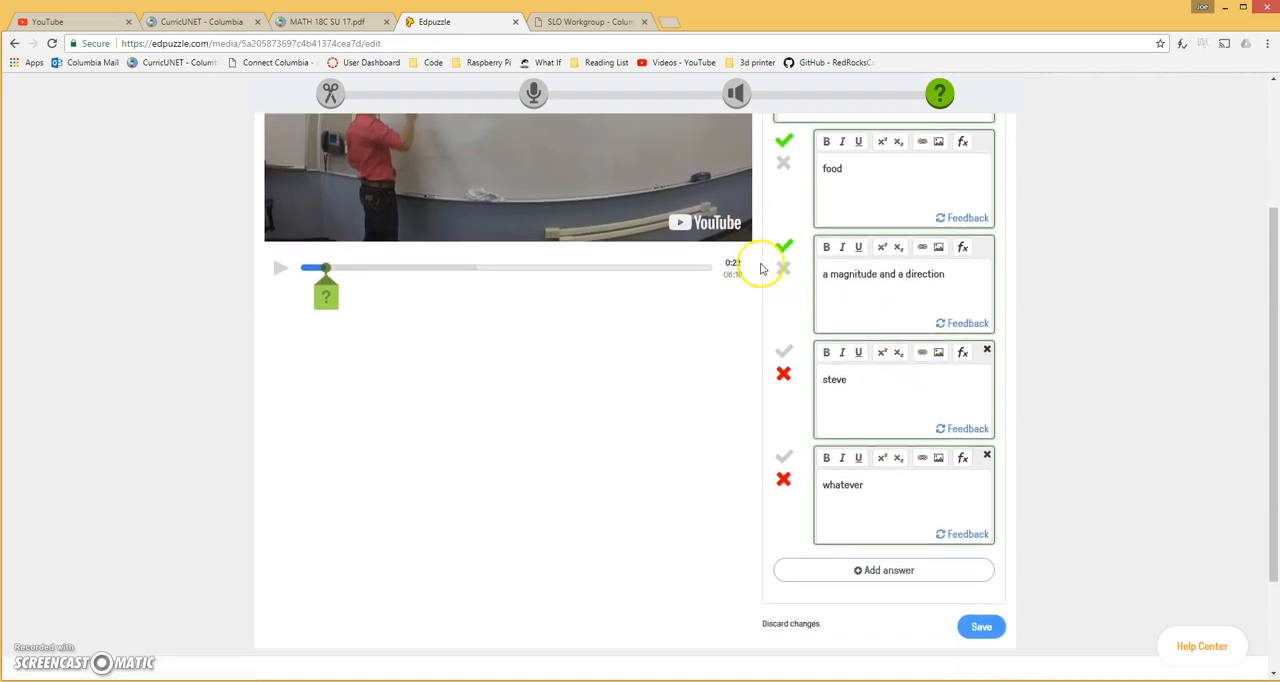
click(783, 163)
scroll(830, 290, up, 3)
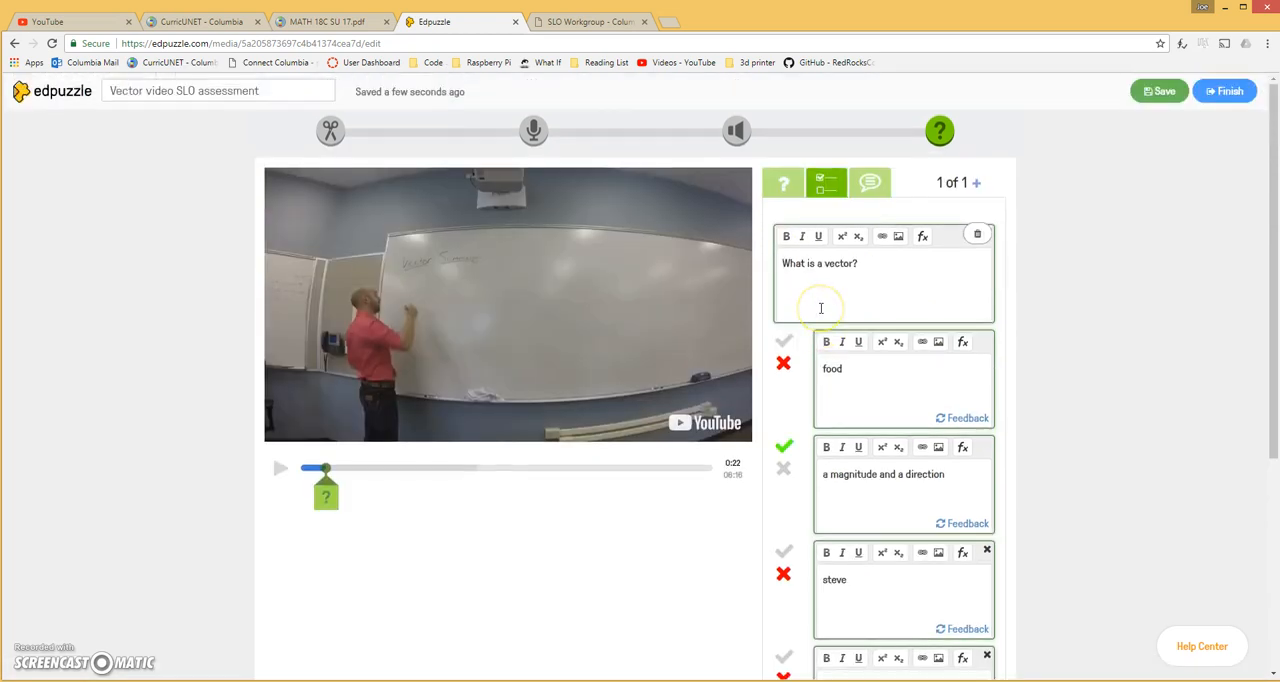
scroll(840, 360, down, 3)
click(981, 627)
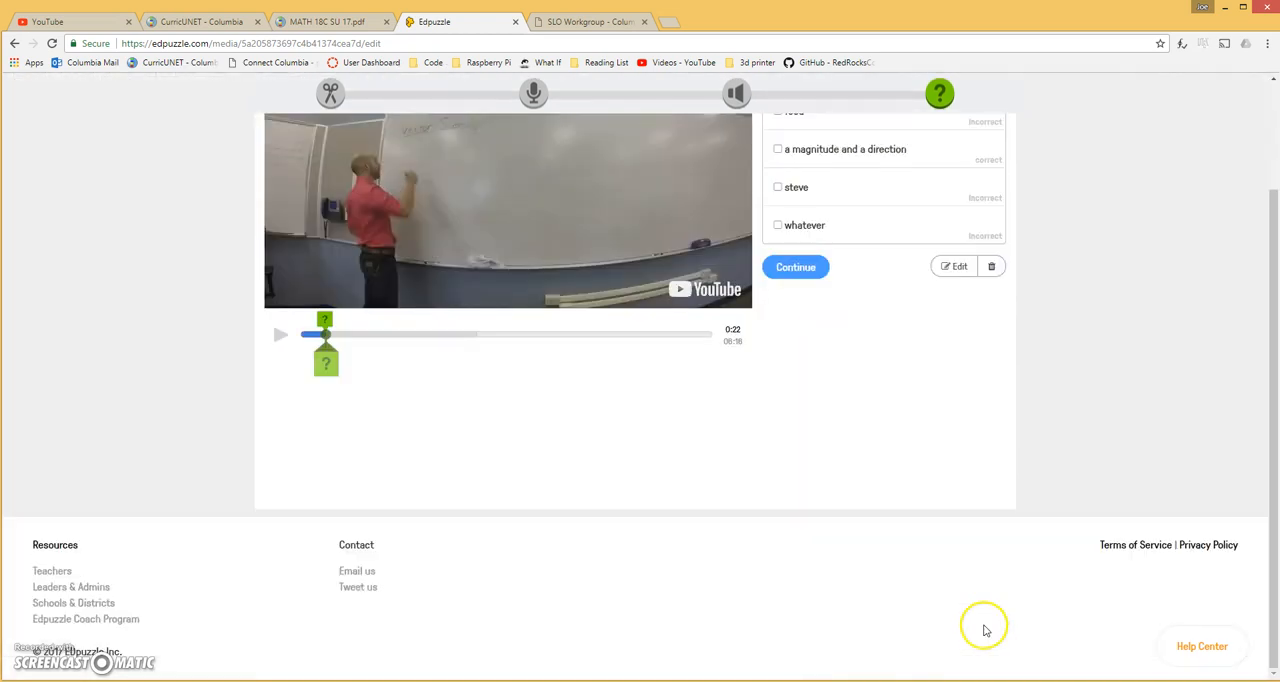
mouse_move(324, 494)
mouse_down()
mouse_move(335, 482)
mouse_move(378, 489)
mouse_up()
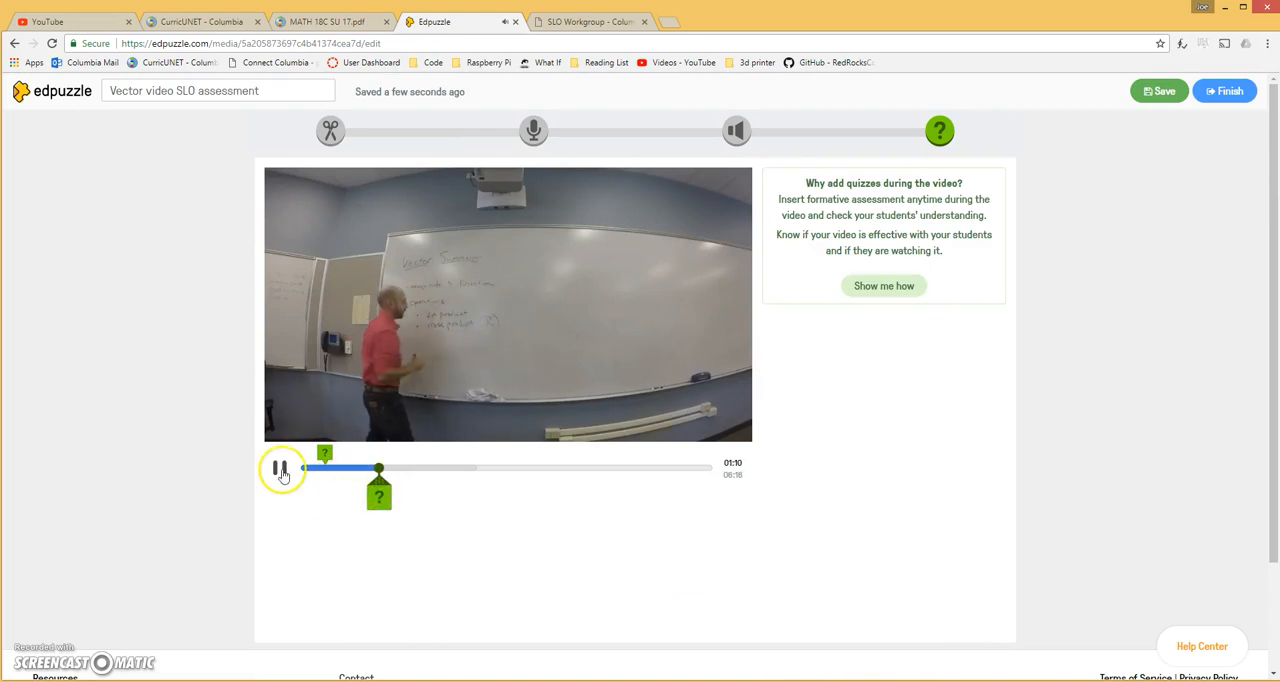
click(281, 470)
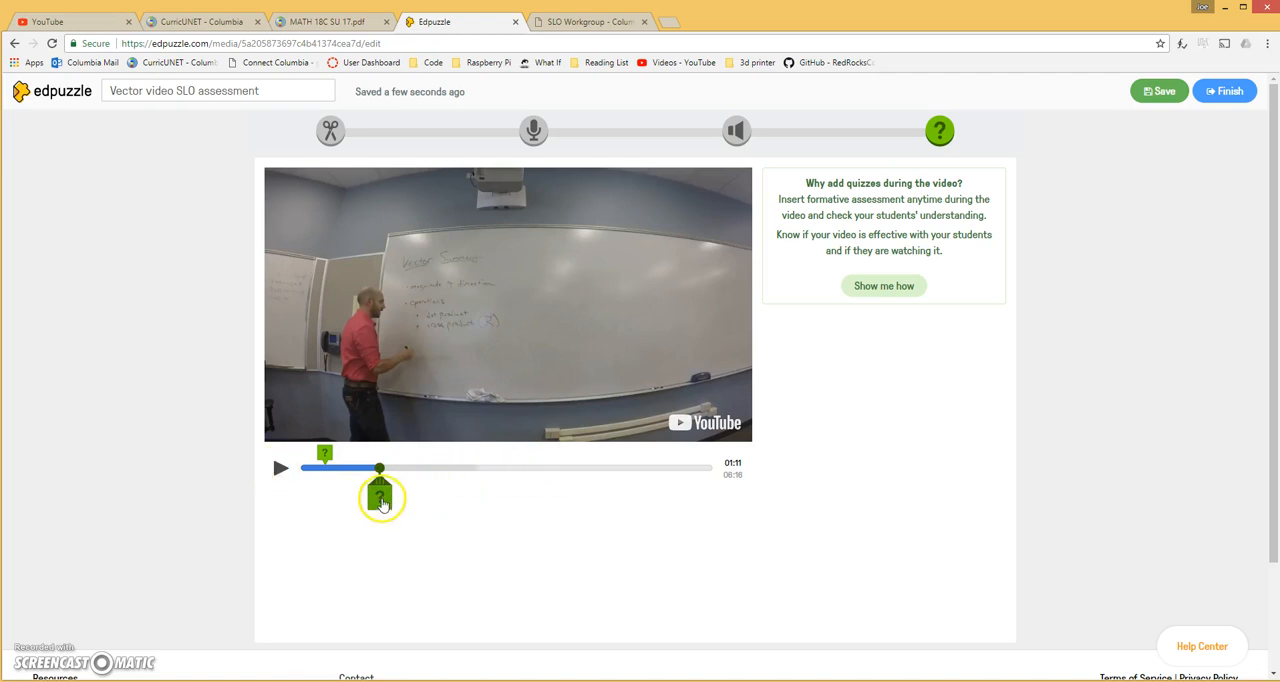
click(381, 500)
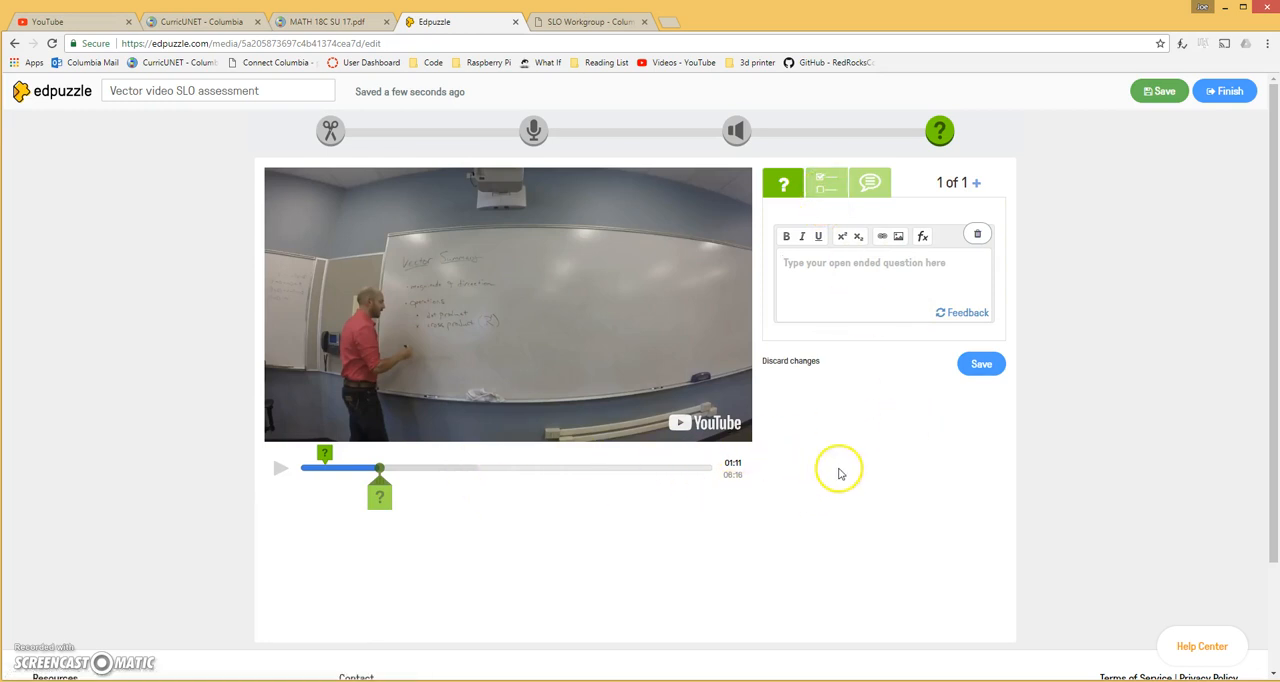
Save and finish the quiz video, and assign it to the 18c class
click(1158, 91)
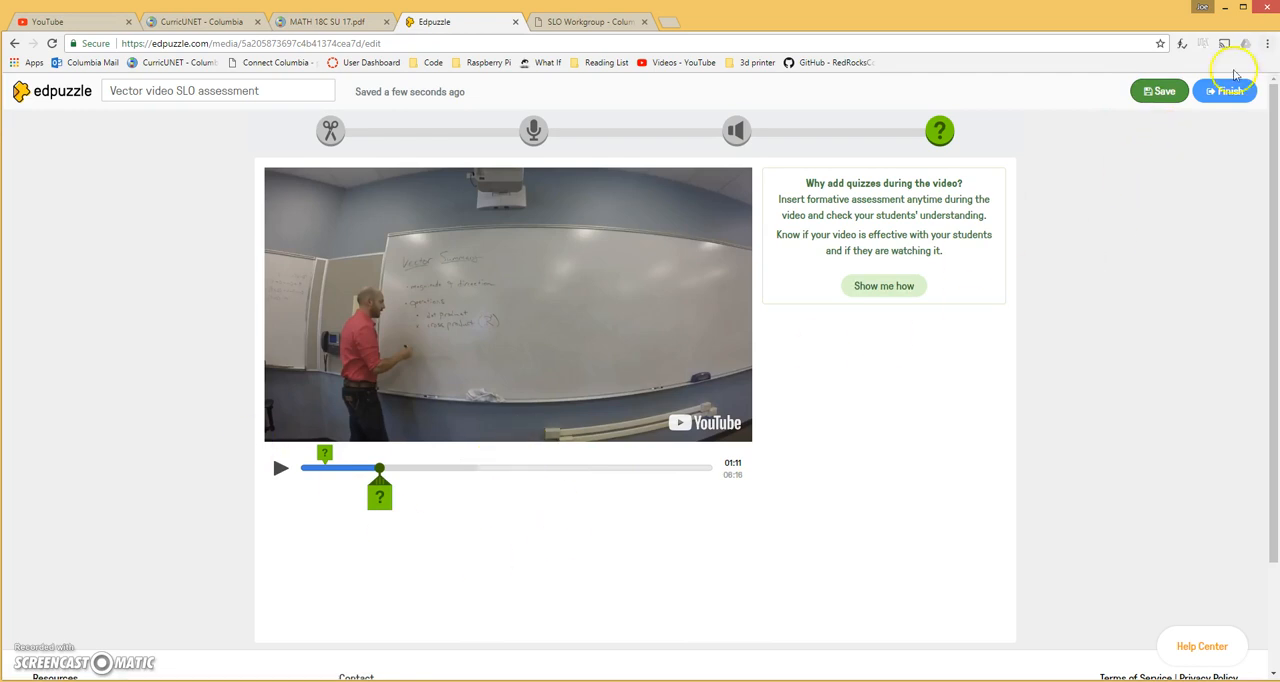
click(1222, 90)
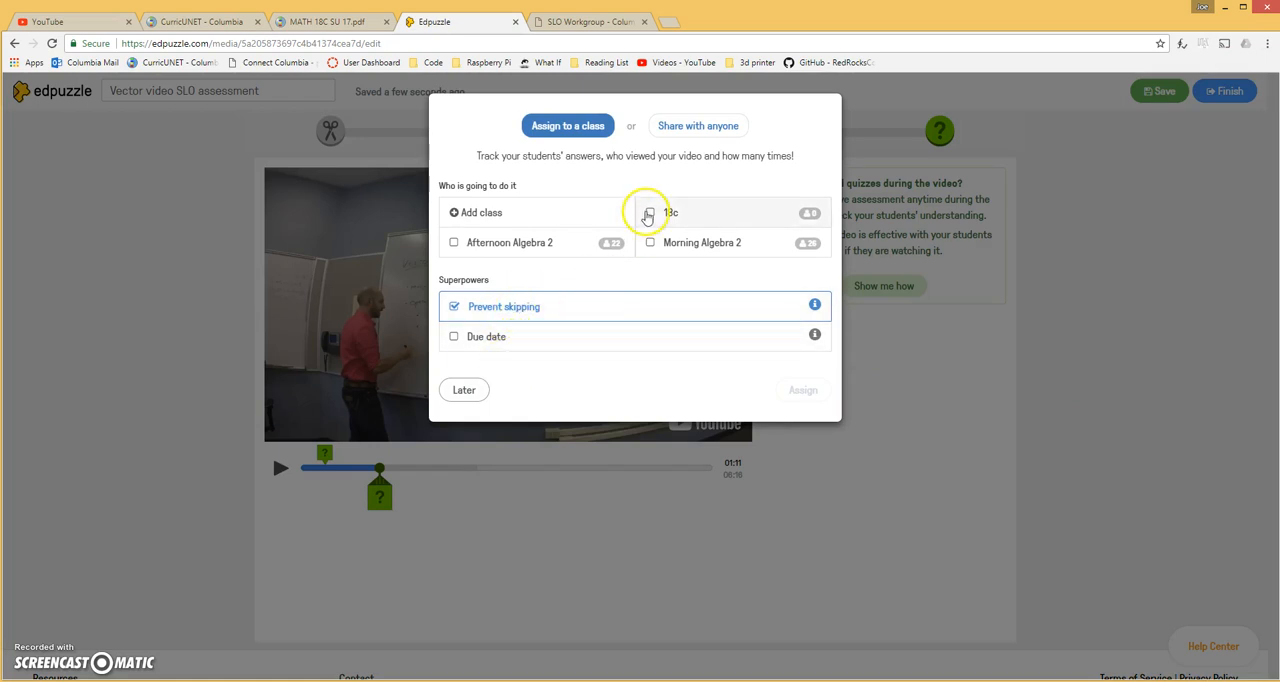
click(649, 213)
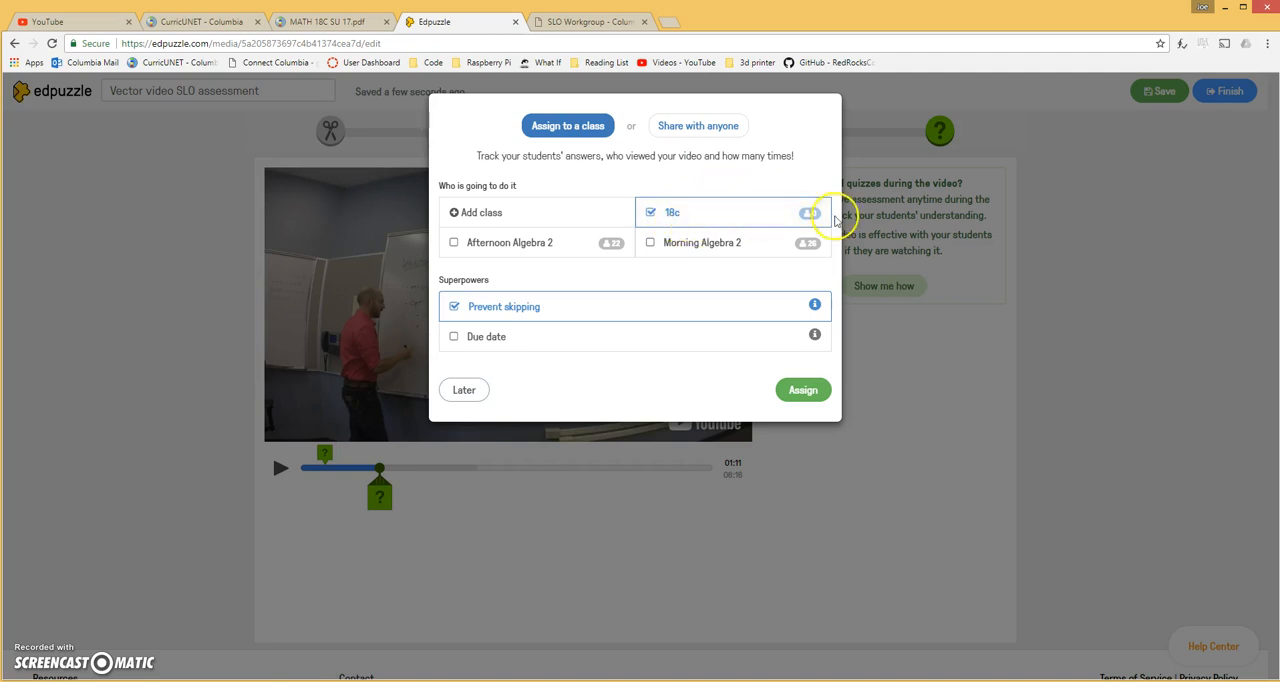
click(805, 392)
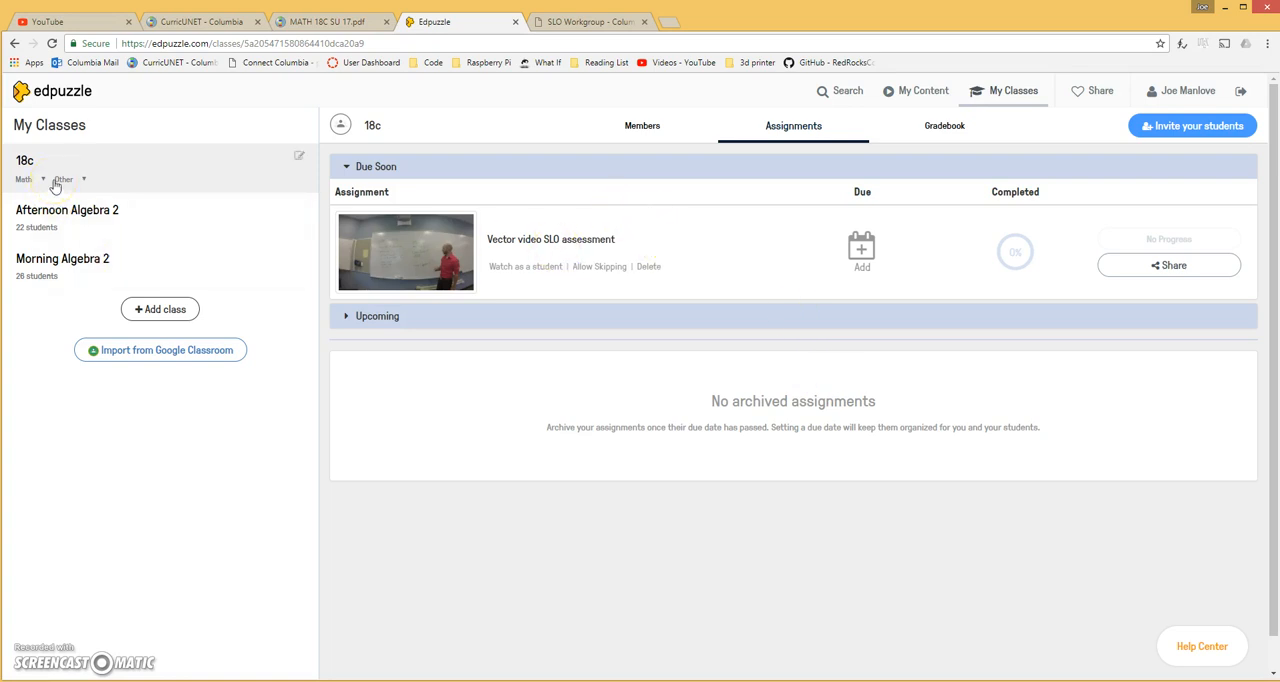
Open the sharing options of the "Vector video SLO assessment" assignment, select its direct link and close the options
click(1155, 272)
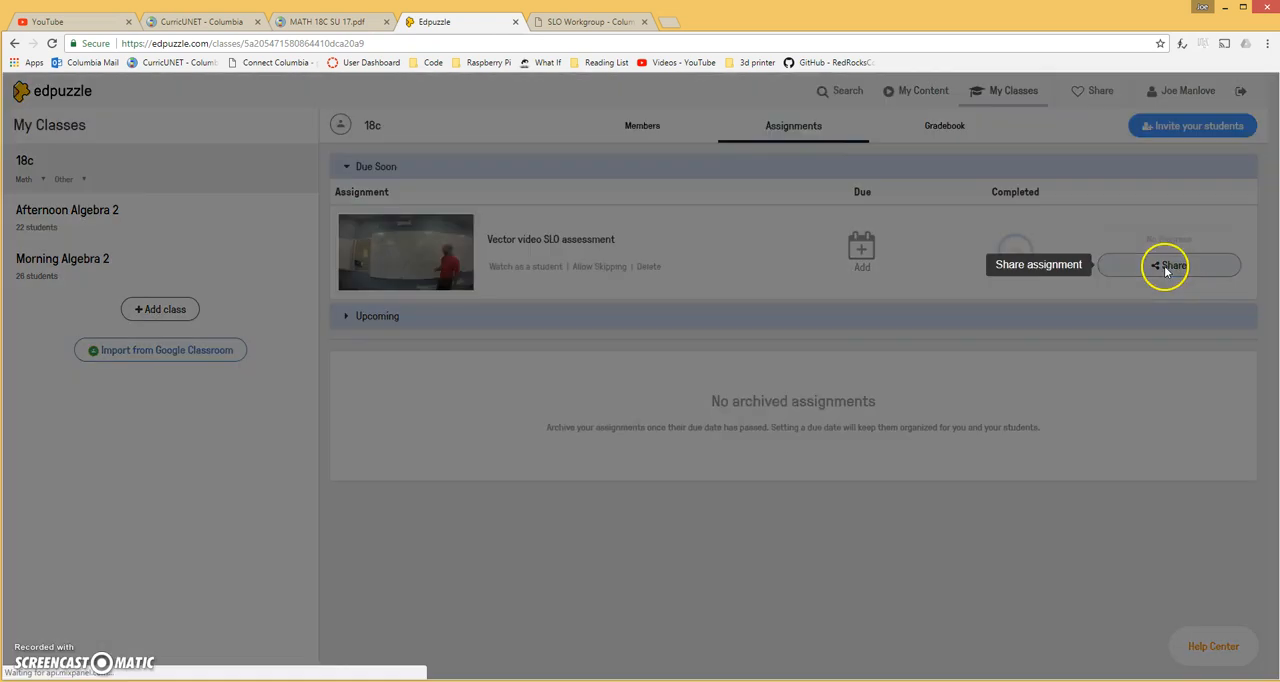
click(601, 262)
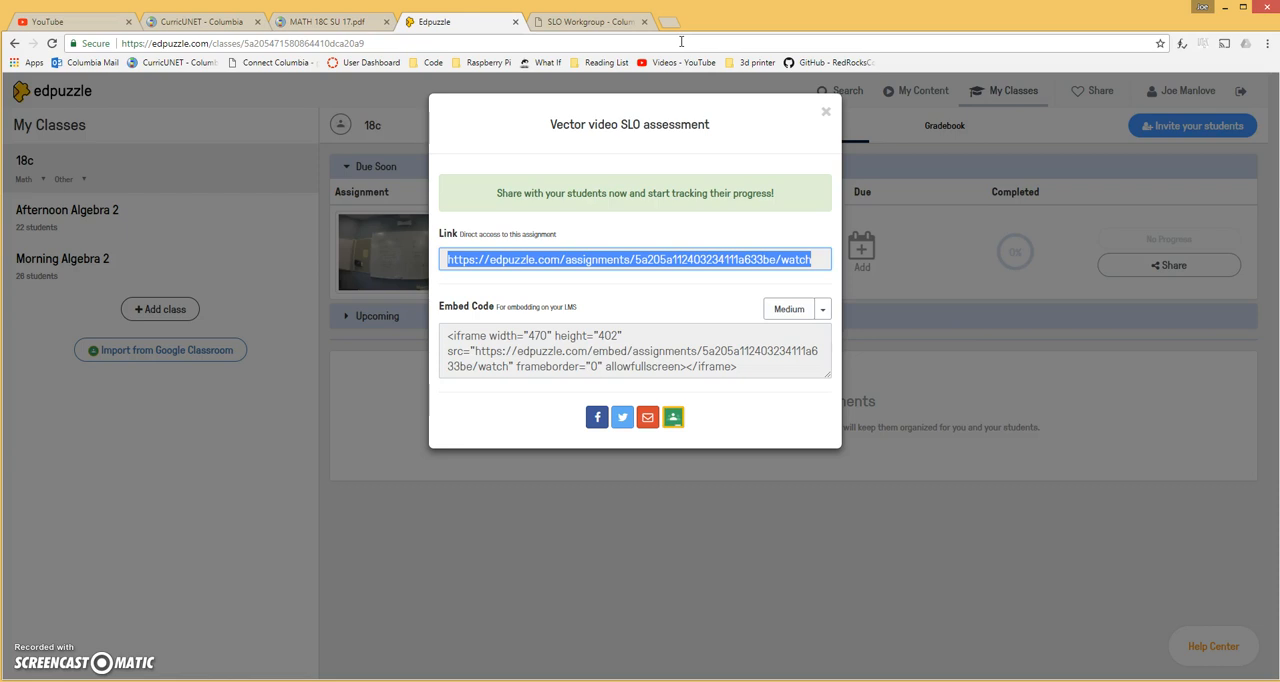
click(825, 113)
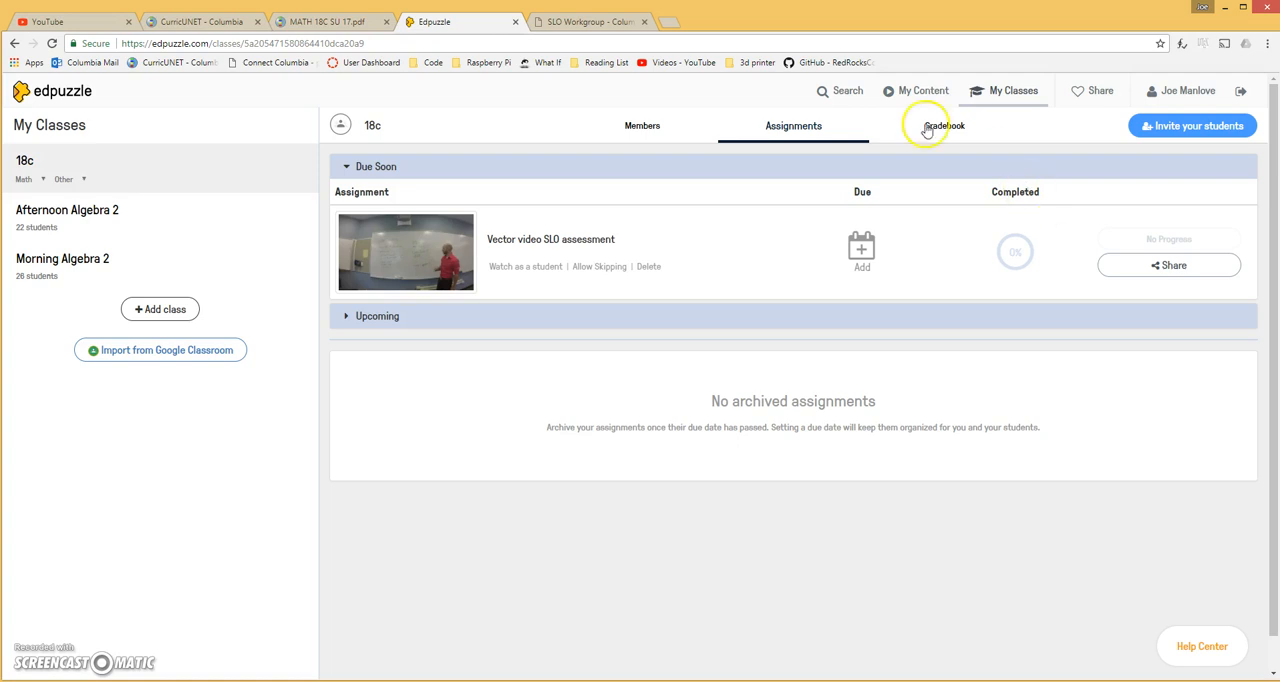
Open the progress report of "Intro to Flipped Classroom" in the Afternoon Algebra 2 class and review the students' watch status, grades and turn-in status
click(90, 225)
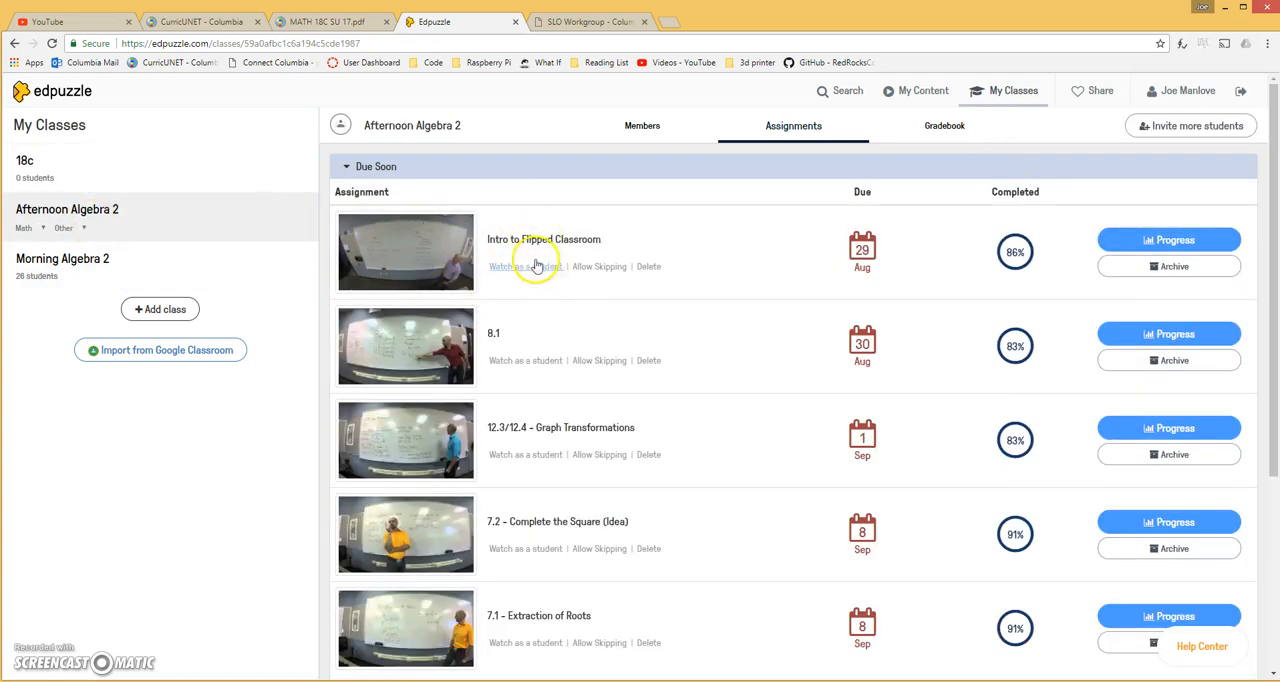
click(1168, 244)
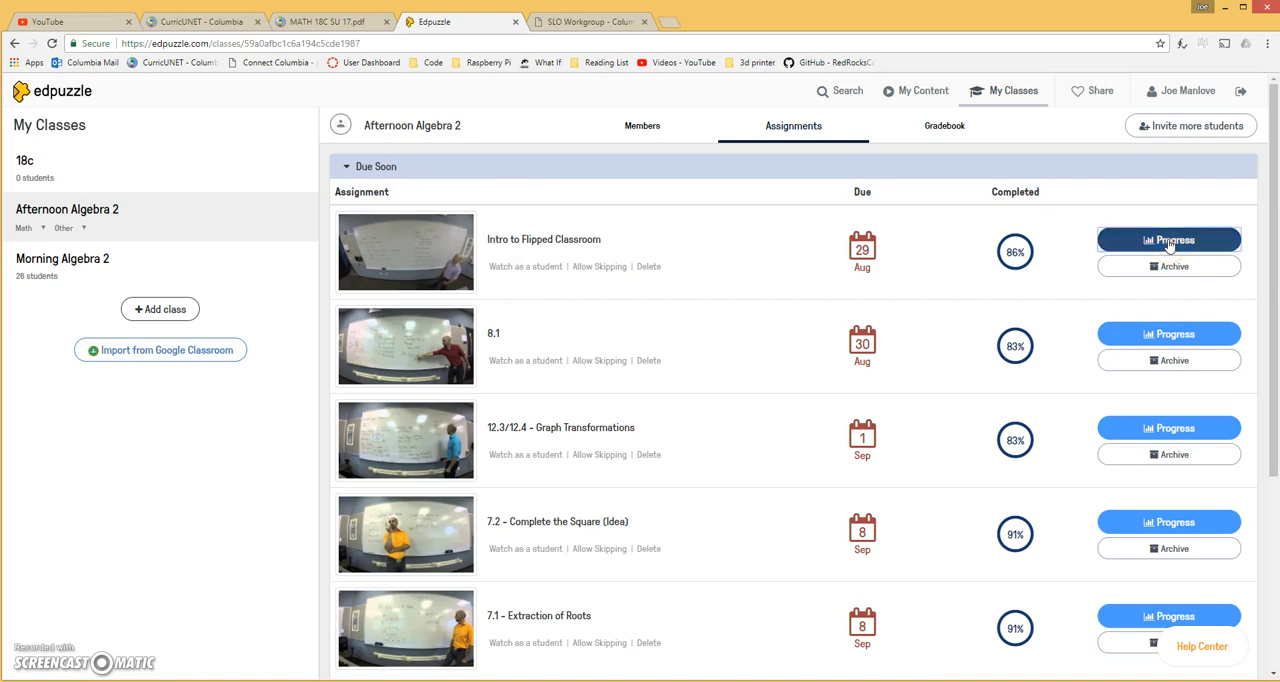
scroll(737, 385, down, 1)
scroll(737, 385, down, 3)
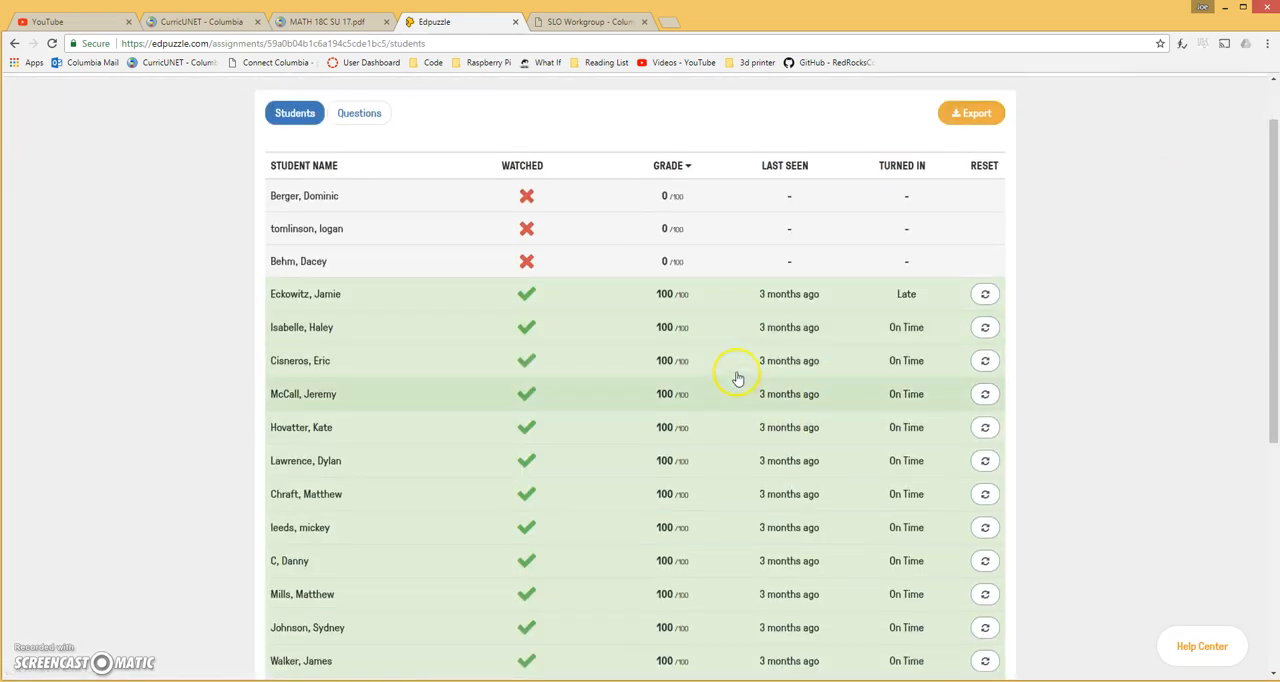
scroll(688, 380, up, 1)
scroll(688, 380, up, 2)
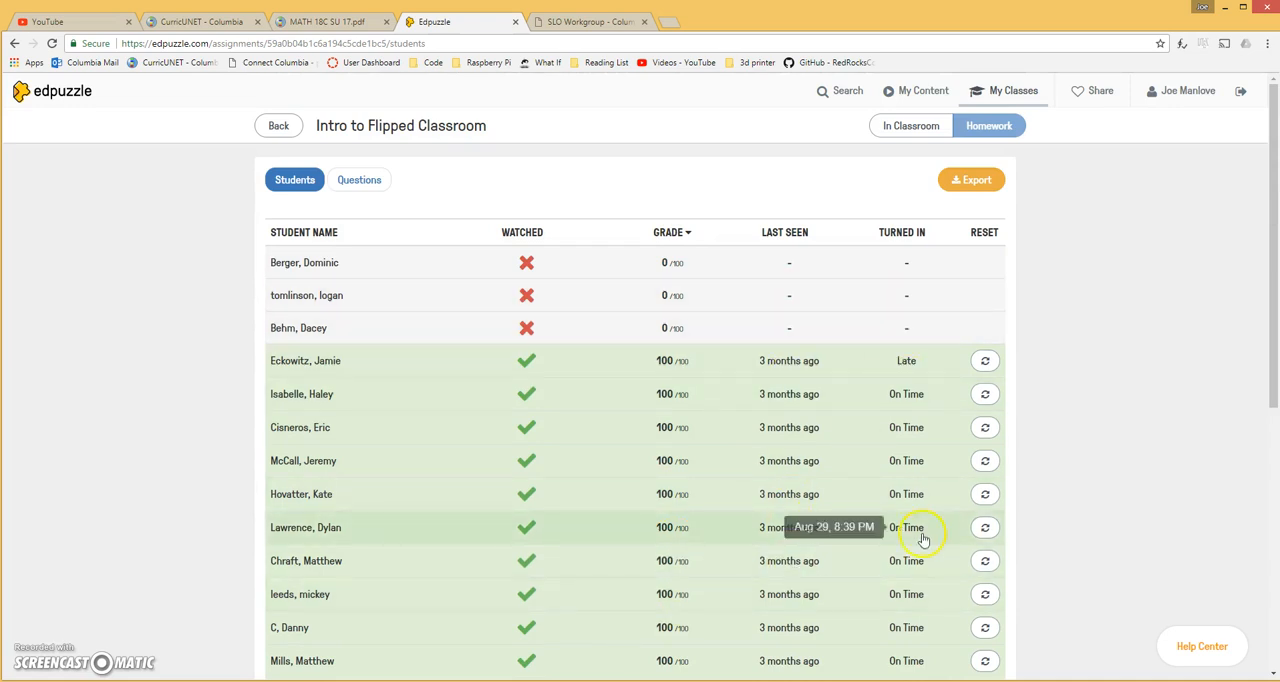
scroll(957, 460, down, 5)
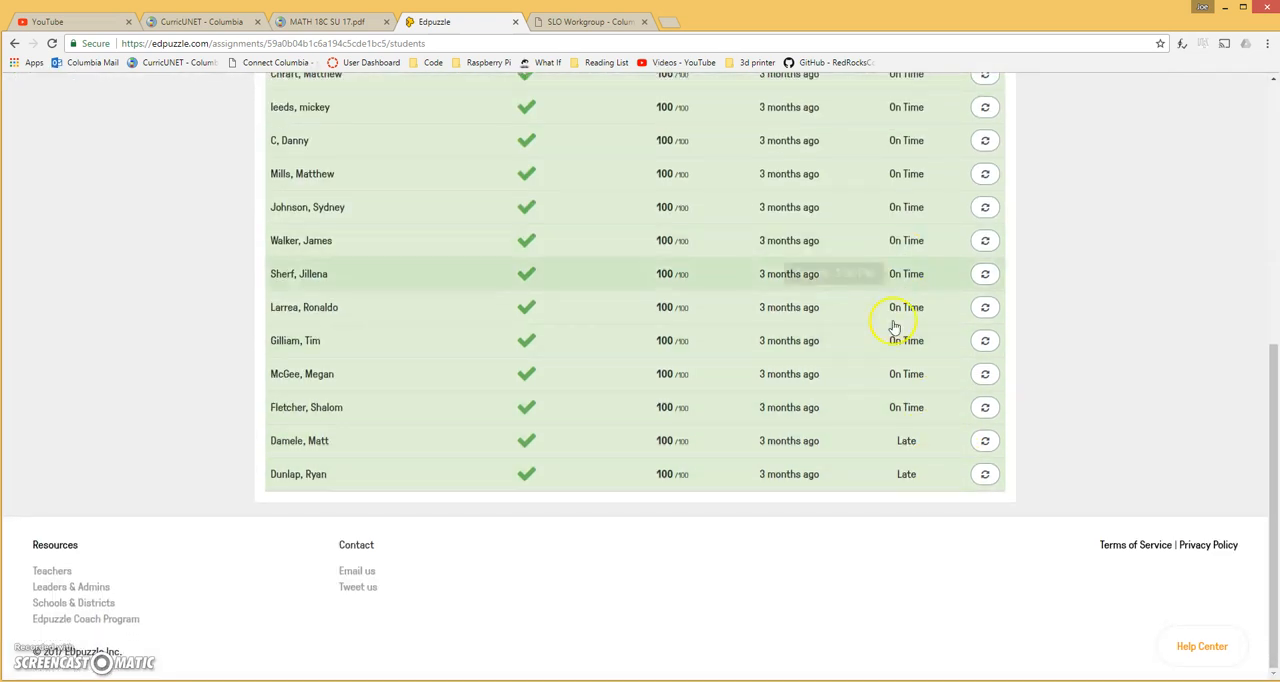
Export the student results of "Intro to Flipped Classroom" and bring up the options for the downloaded file
scroll(886, 414, up, 5)
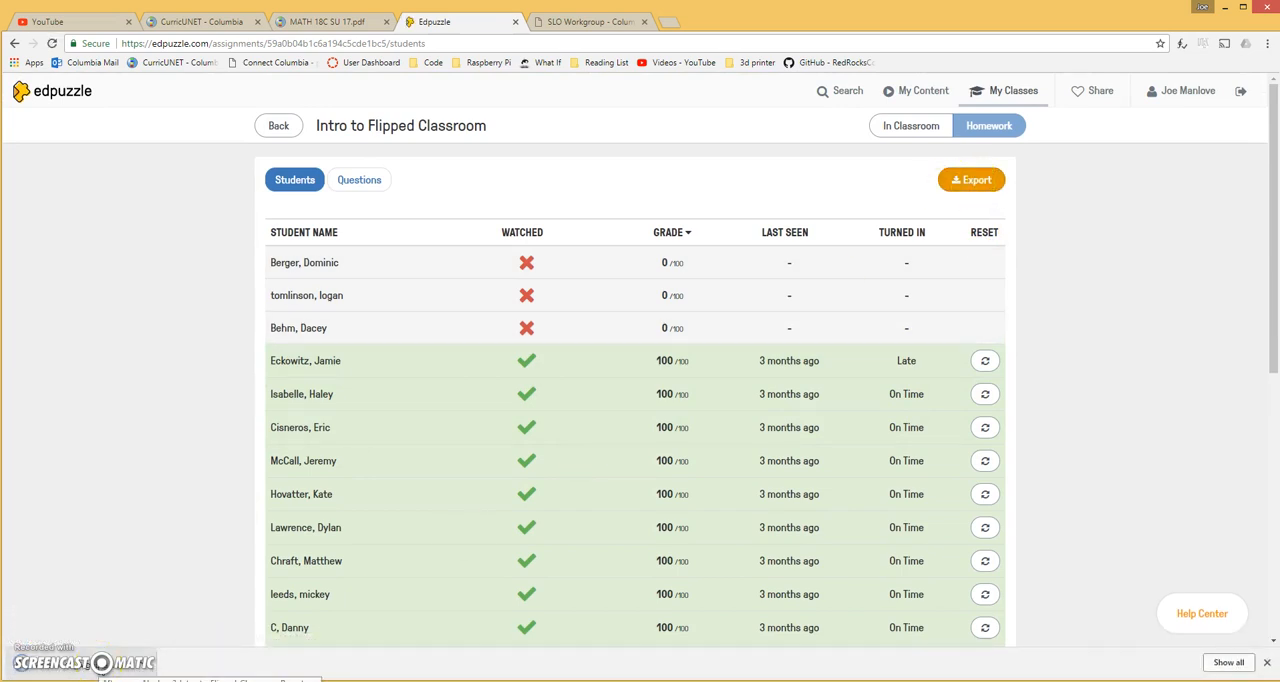
right_click(138, 664)
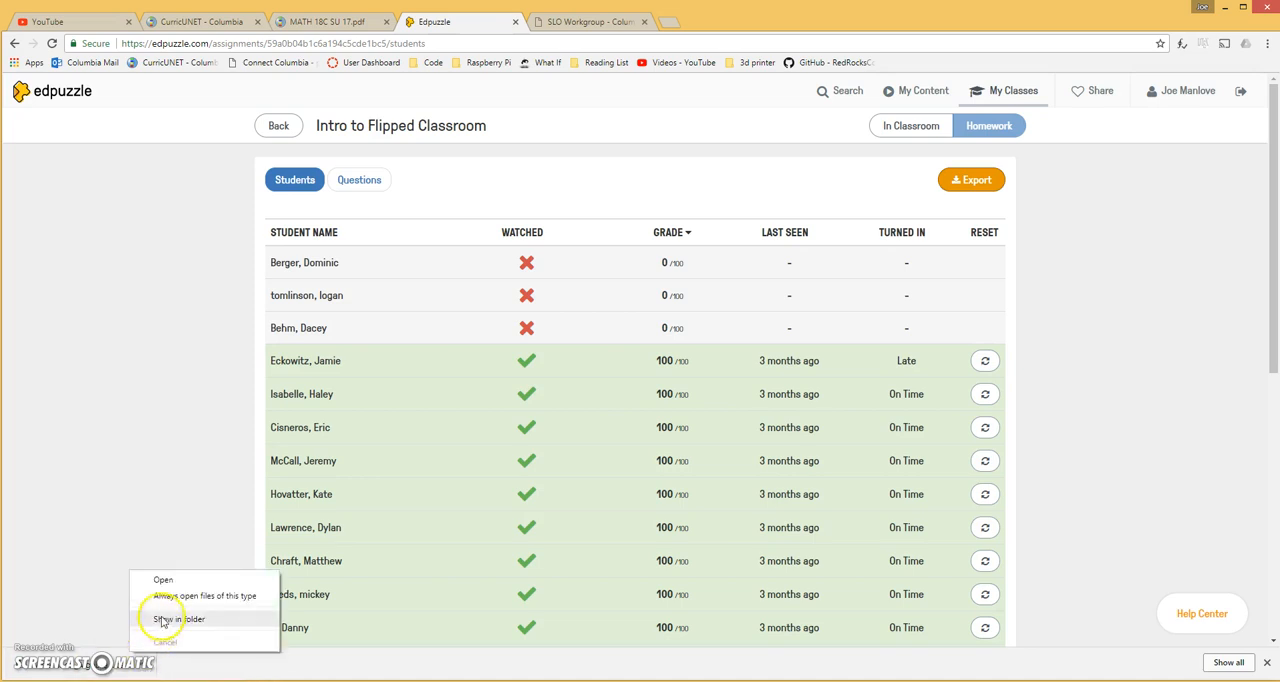
click(148, 672)
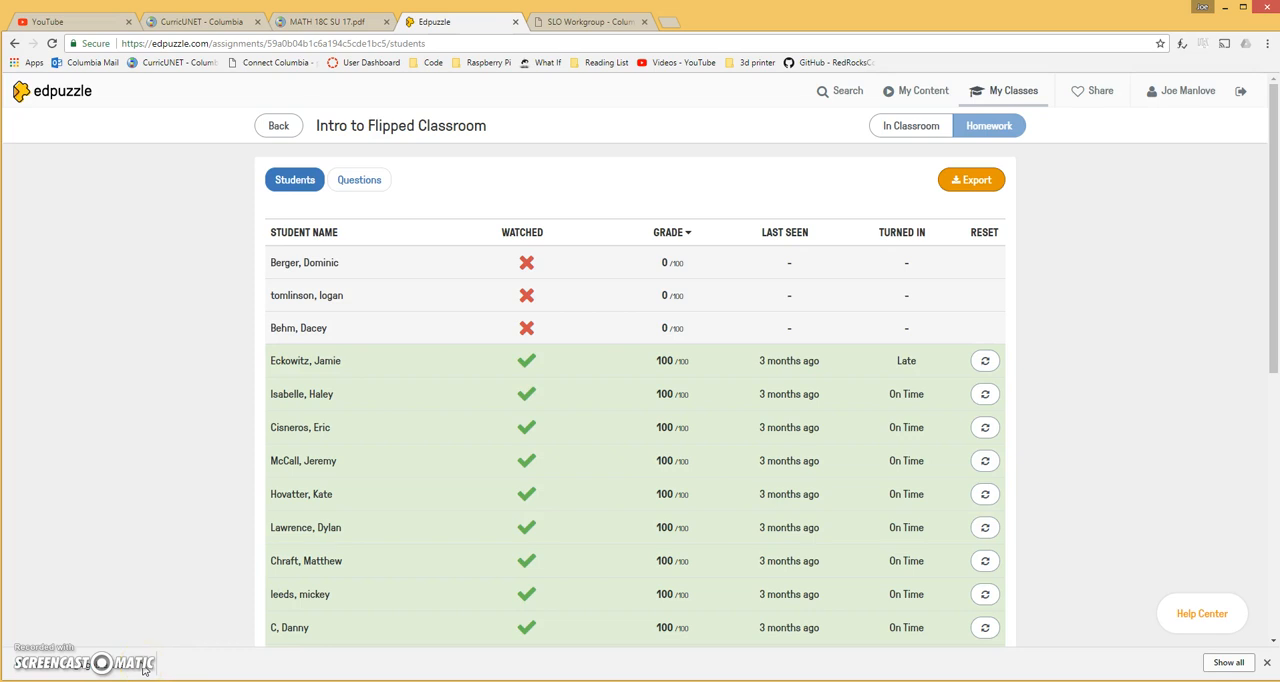